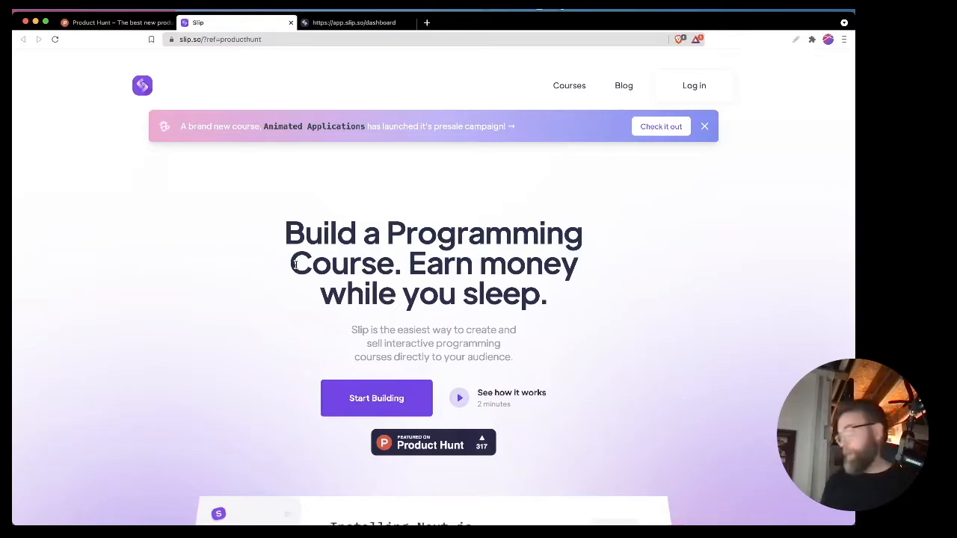
Step: Look through the Slip landing page, including the course editor preview, testimonial and supported programming languages
scroll(256, 301, "down", 5)
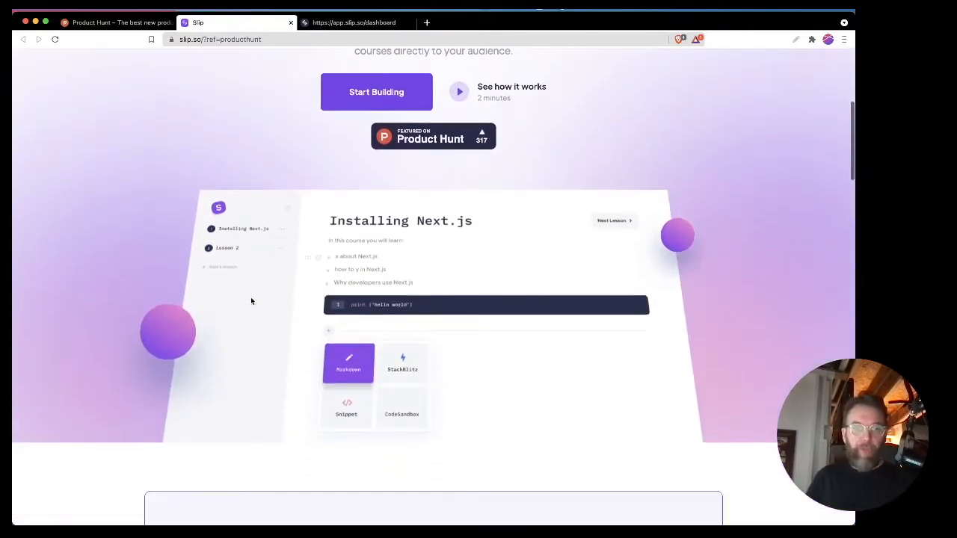
scroll(251, 301, "down", 10)
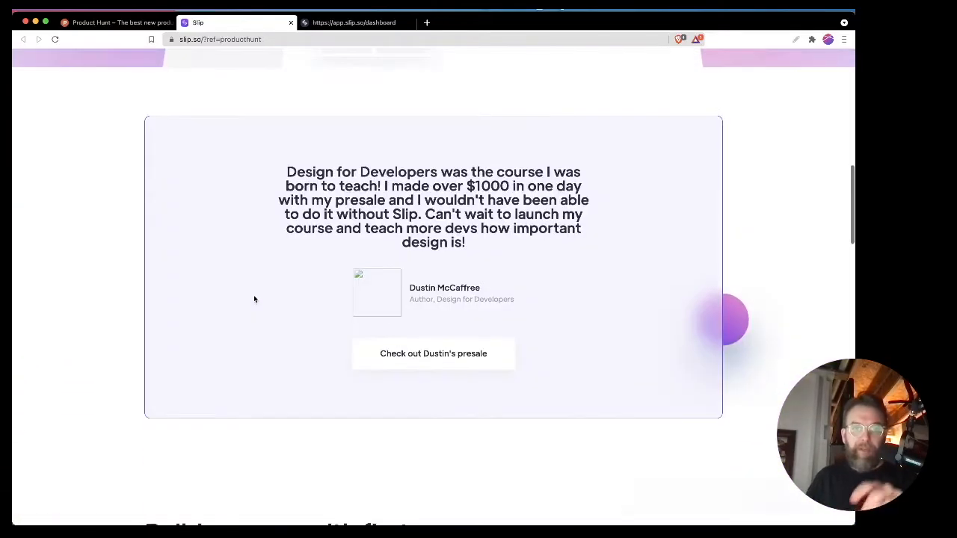
scroll(254, 299, "down", 3)
scroll(255, 299, "up", 1)
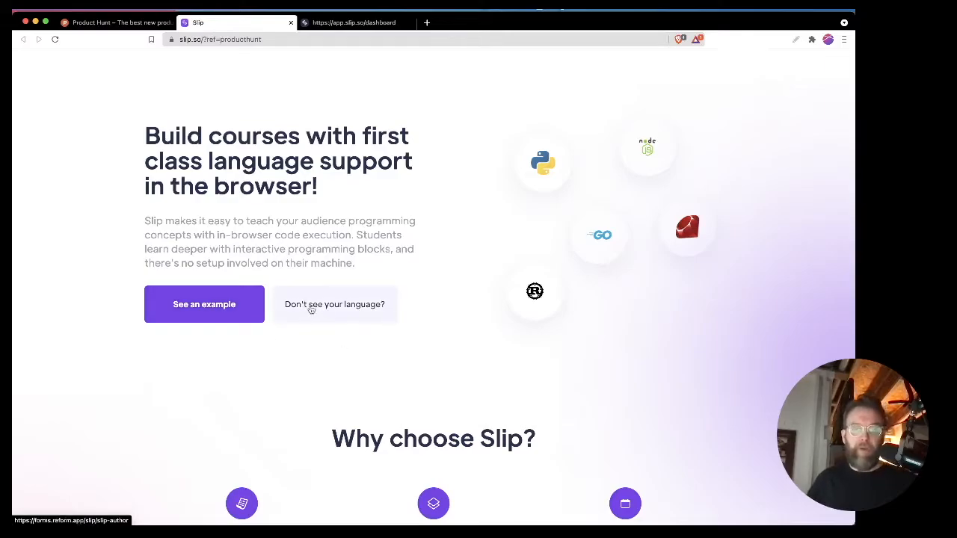
scroll(314, 308, "down", 10)
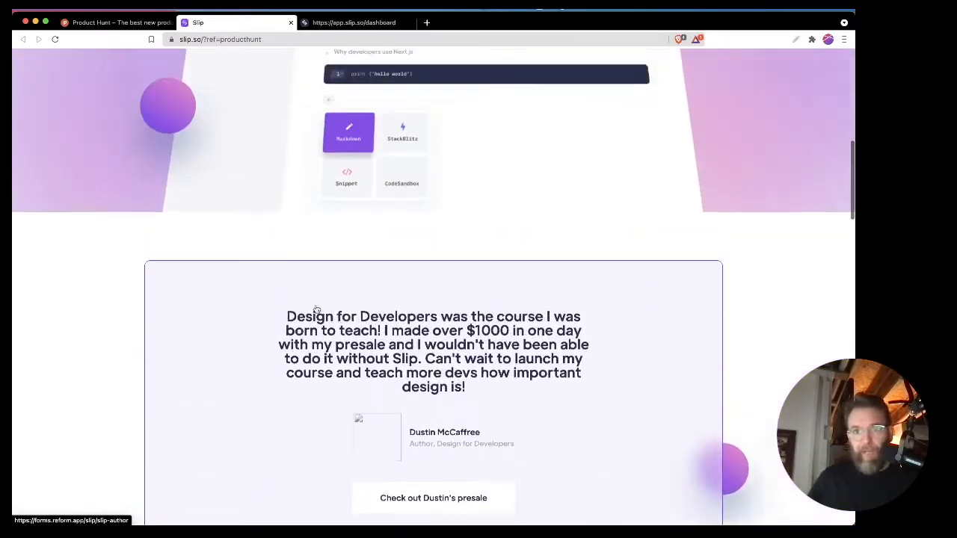
scroll(317, 307, "up", 10)
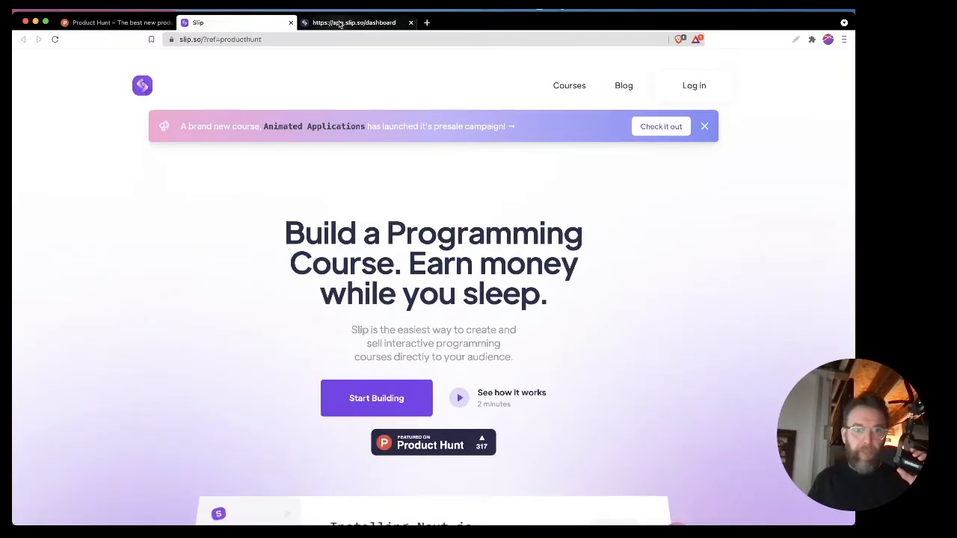
Step: Switch to the Slip dashboard, add a new course and reload the course list
left_click(341, 23)
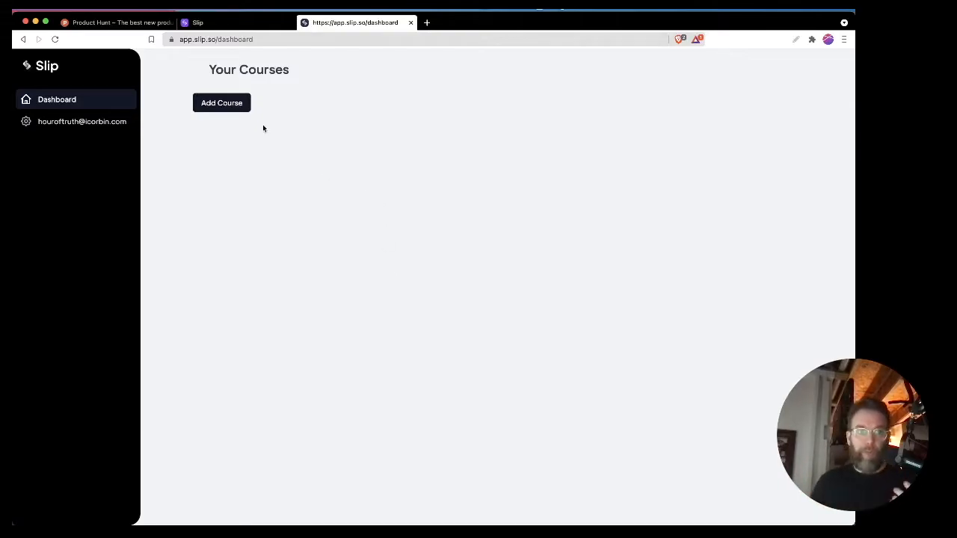
left_click(222, 105)
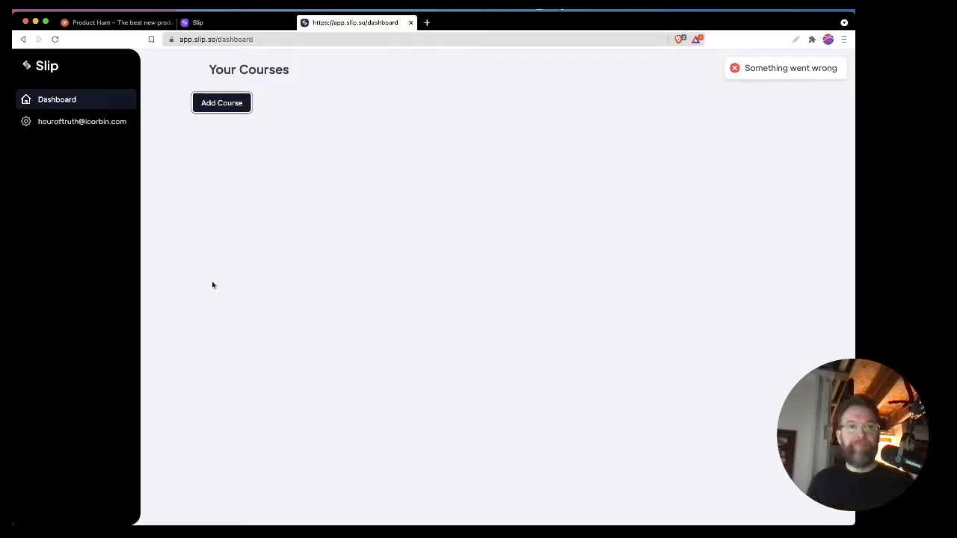
left_click(54, 39)
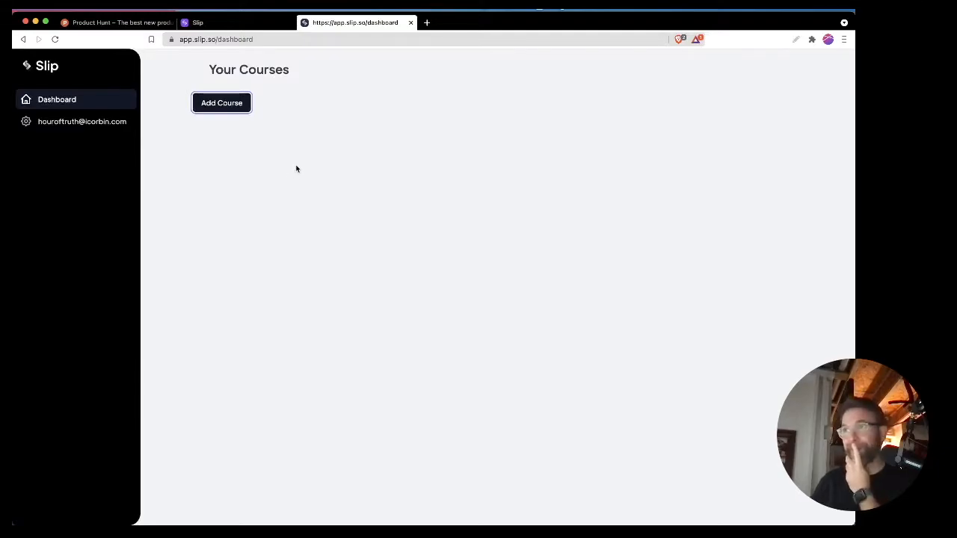
left_click(293, 173)
left_click(55, 40)
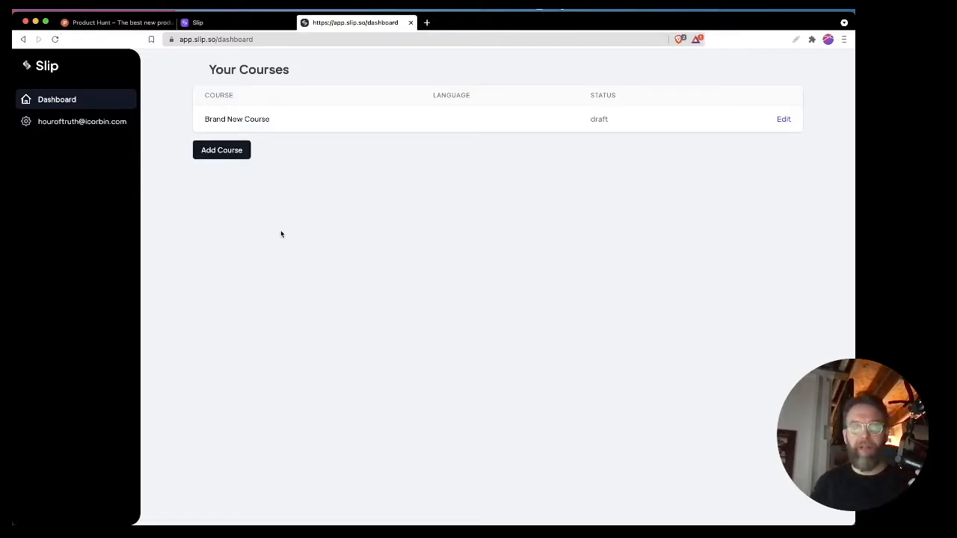
Step: Add a second course to the dashboard and refresh the list
left_click(222, 154)
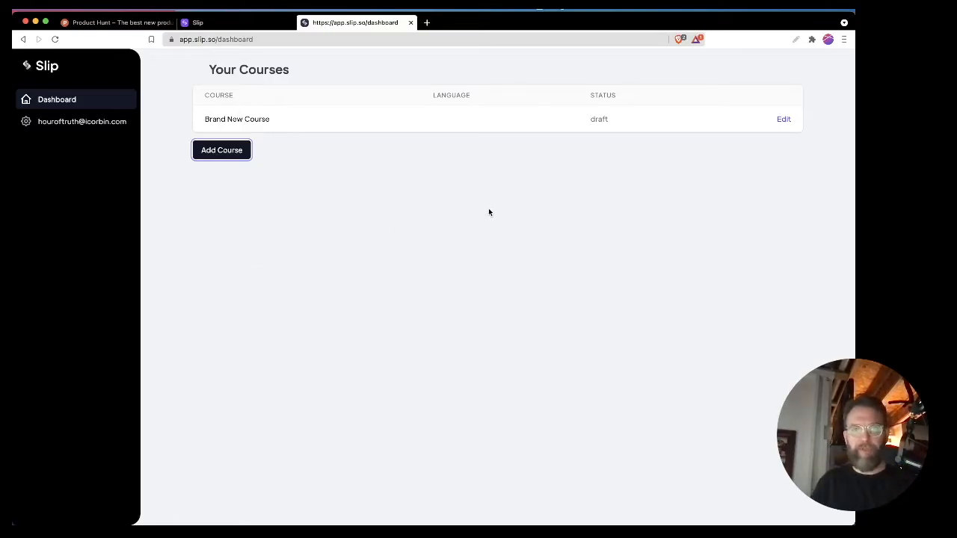
left_click(245, 119)
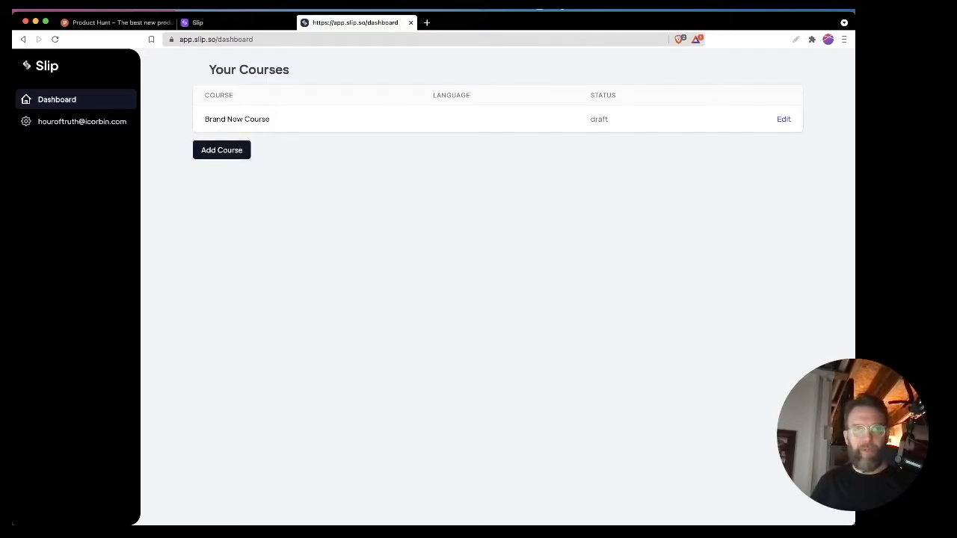
left_click(54, 39)
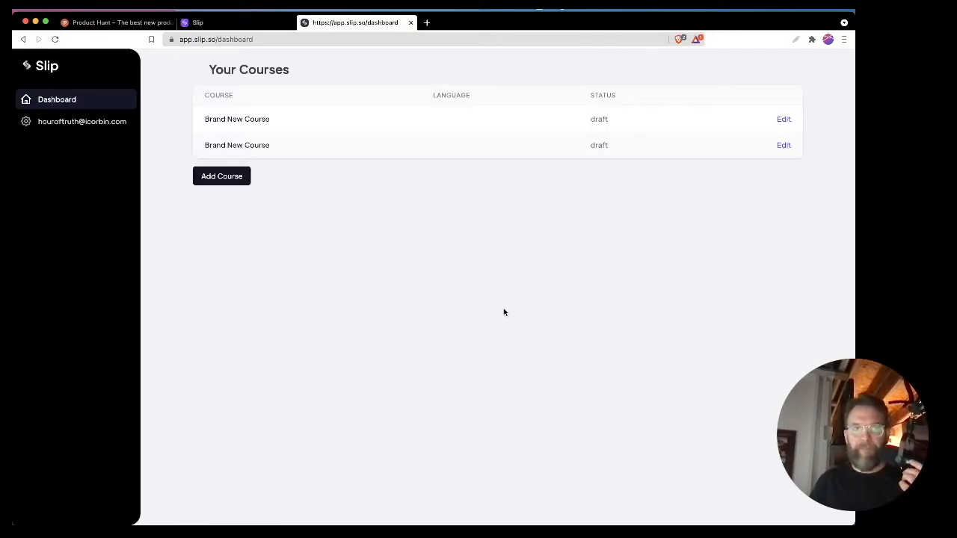
Step: Edit the first listed course and save its title as "Hour of Truth", slug as "hour-of-truth" and description as "Sample Course"
left_click(785, 120)
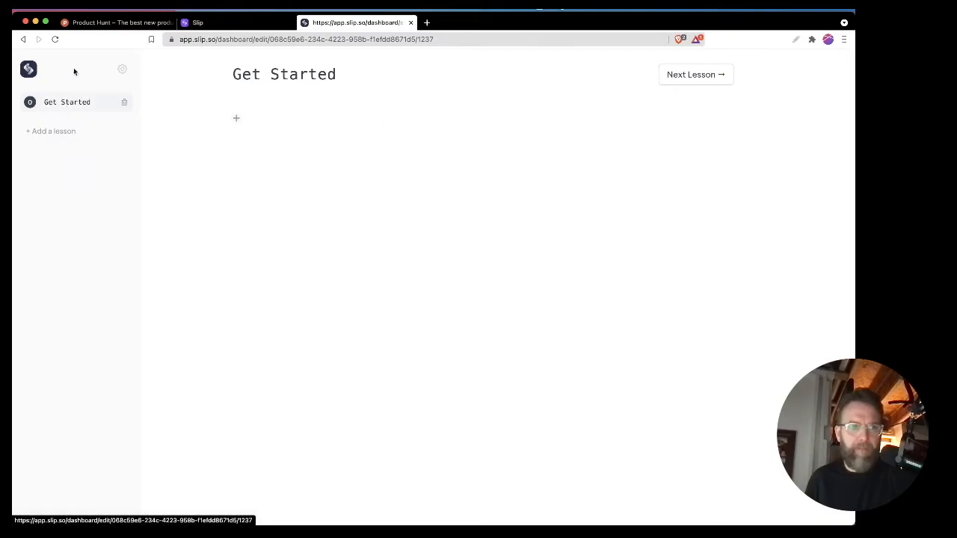
left_click(122, 68)
left_click(210, 141)
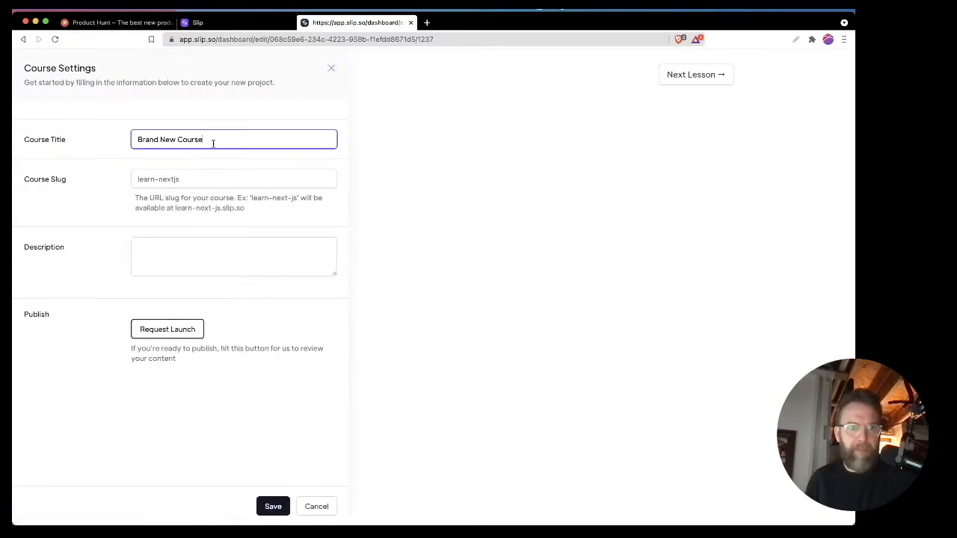
triple_click(206, 139)
type("Hour of Truth")
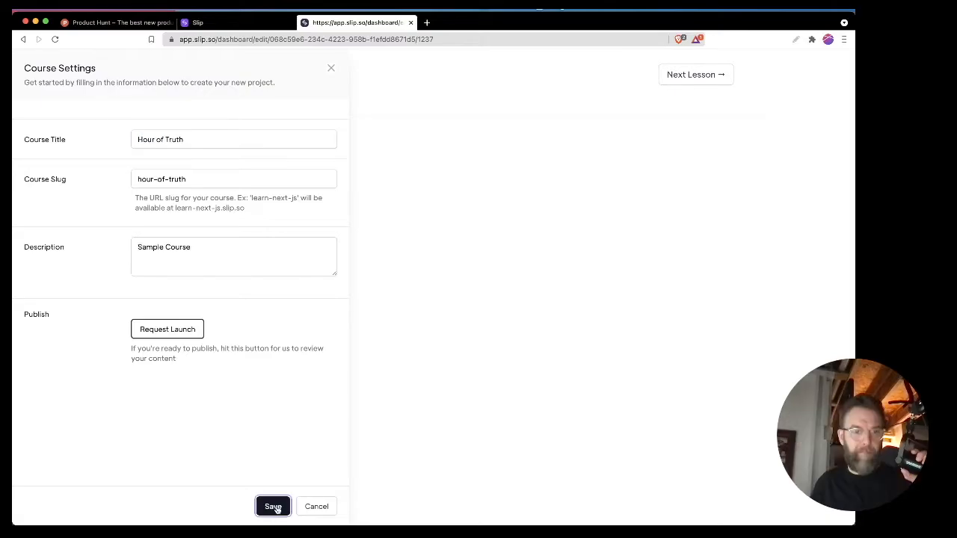
left_click(274, 507)
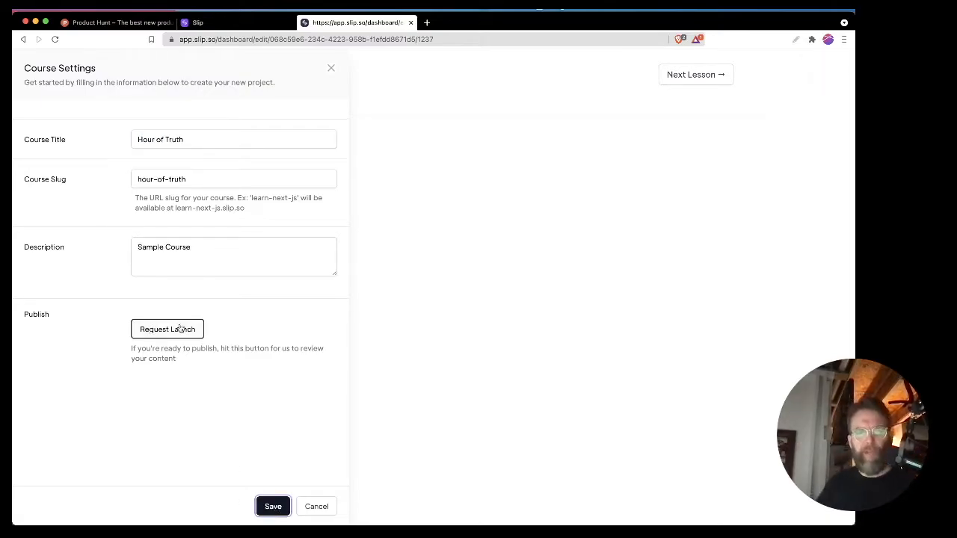
left_click(273, 508)
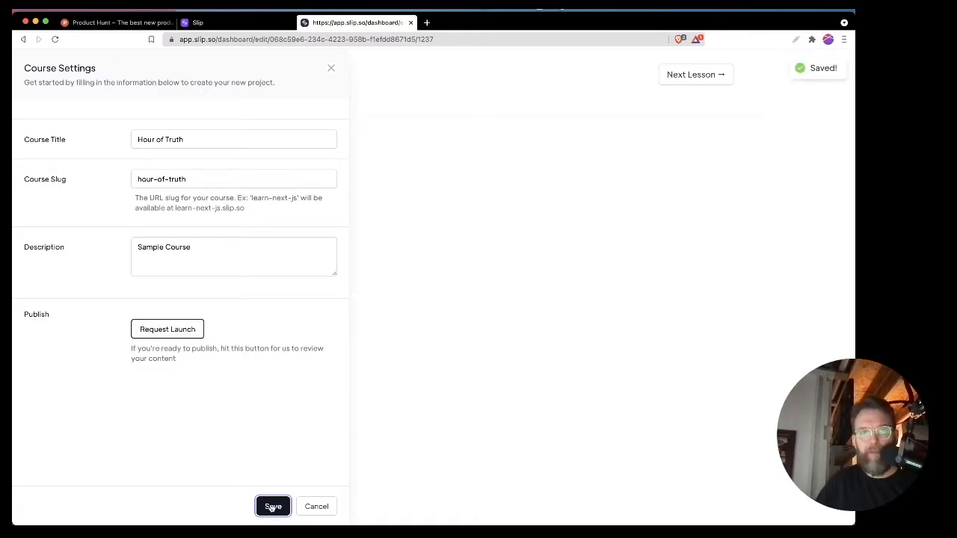
left_click(329, 71)
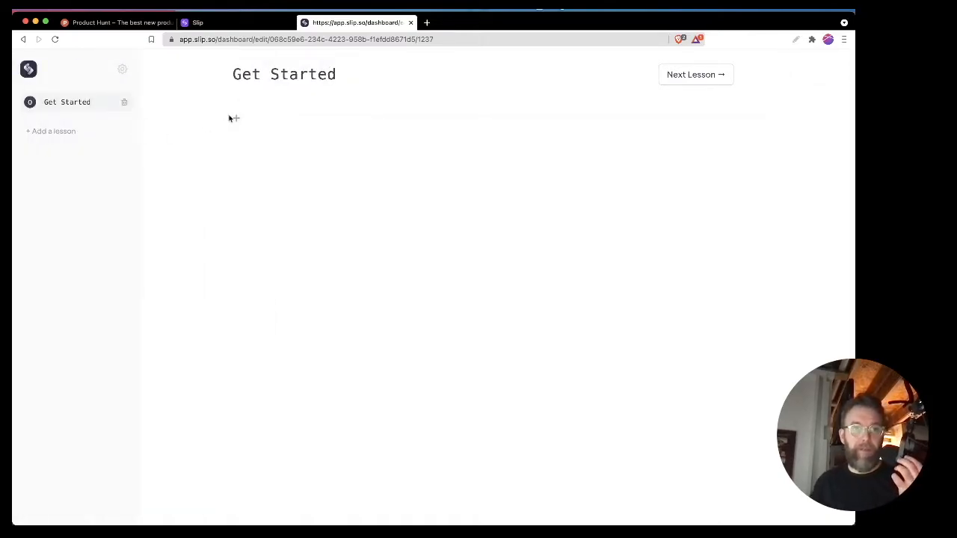
Step: Review the content block types that can be added to the Get Started lesson
left_click(235, 118)
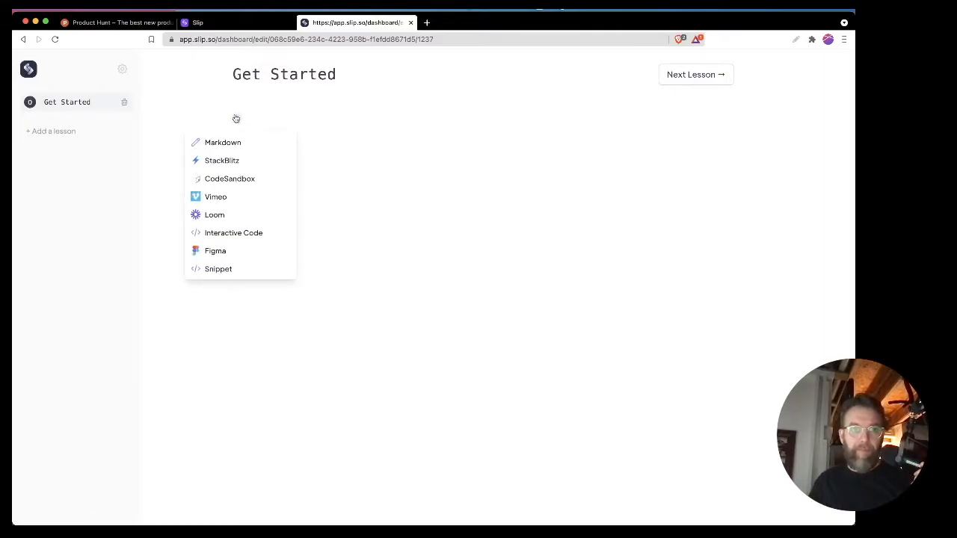
left_click(464, 241)
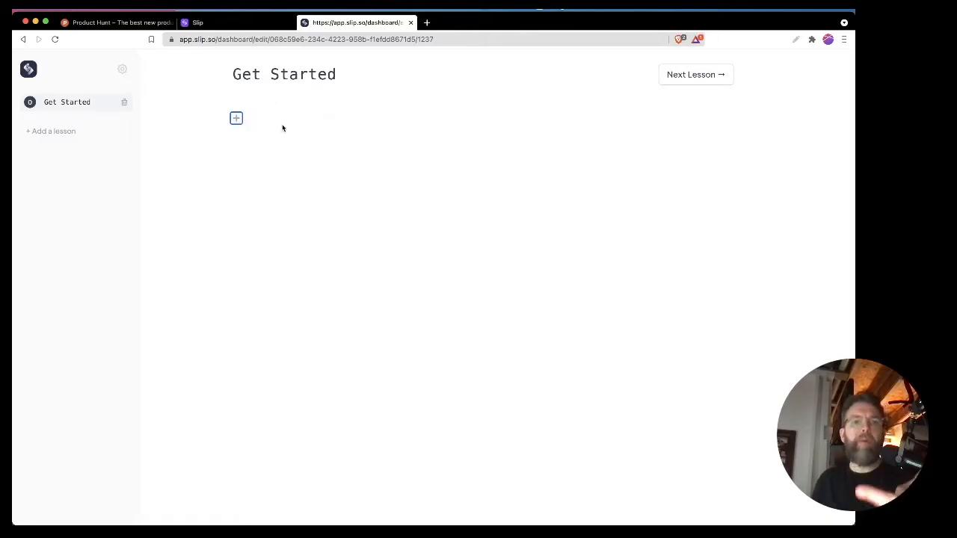
left_click(236, 119)
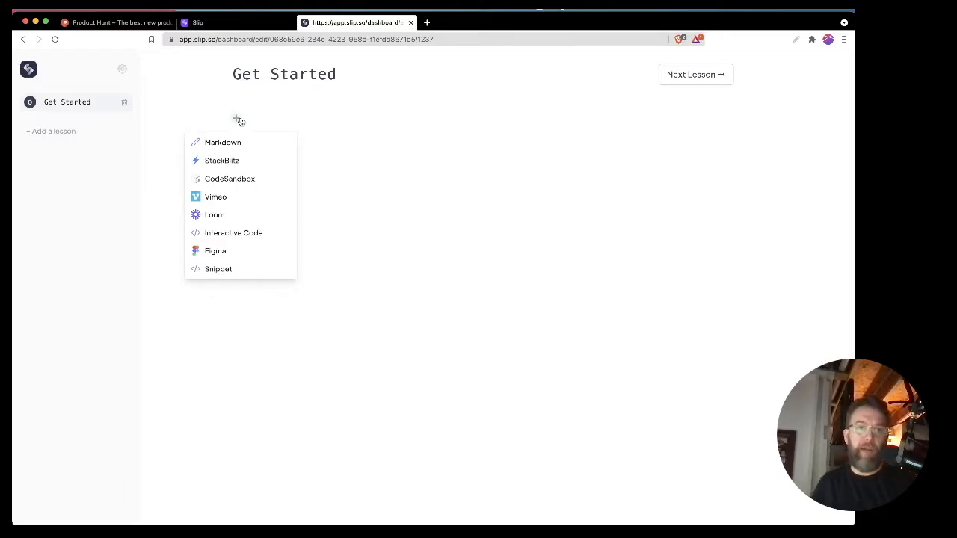
left_click(280, 122)
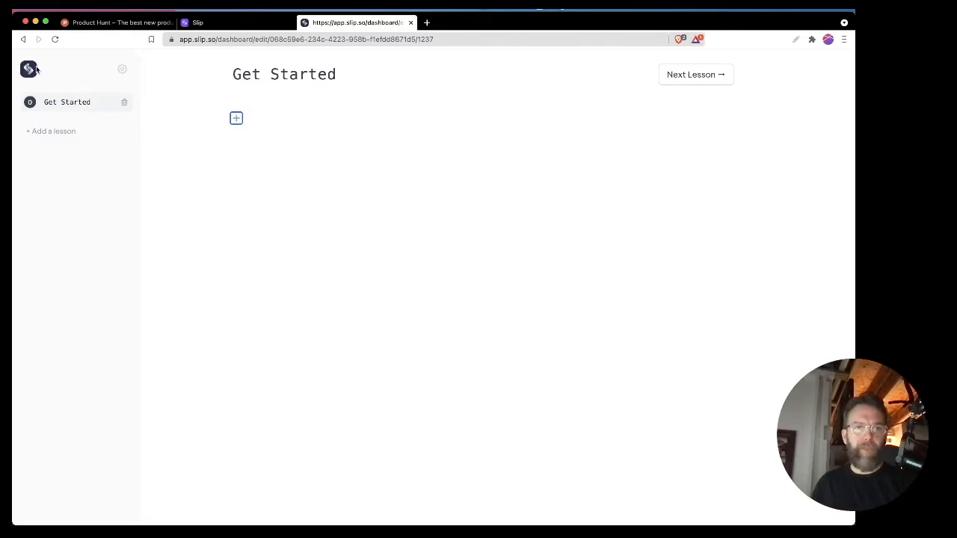
Step: Try to edit the Get Started lesson title from its page heading and from the lesson list
double_click(284, 75)
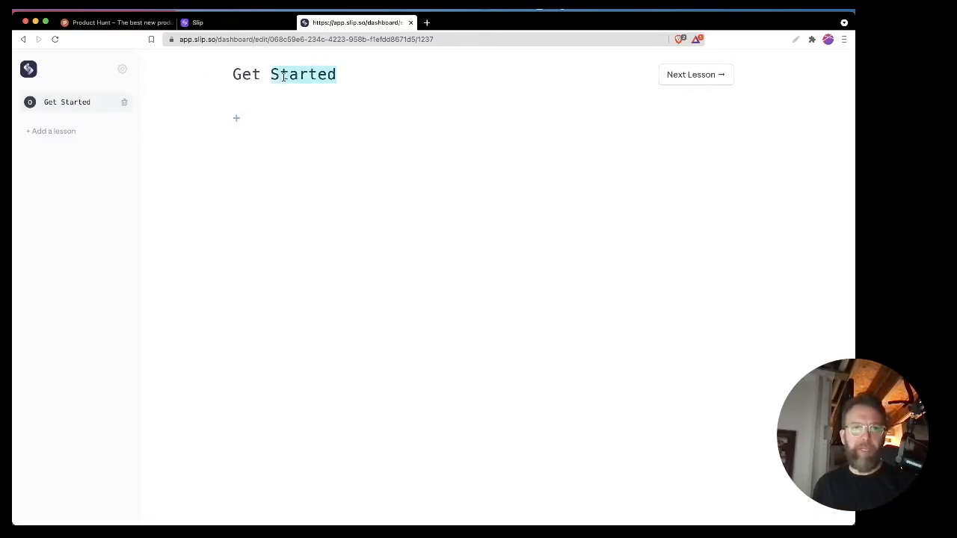
triple_click(284, 76)
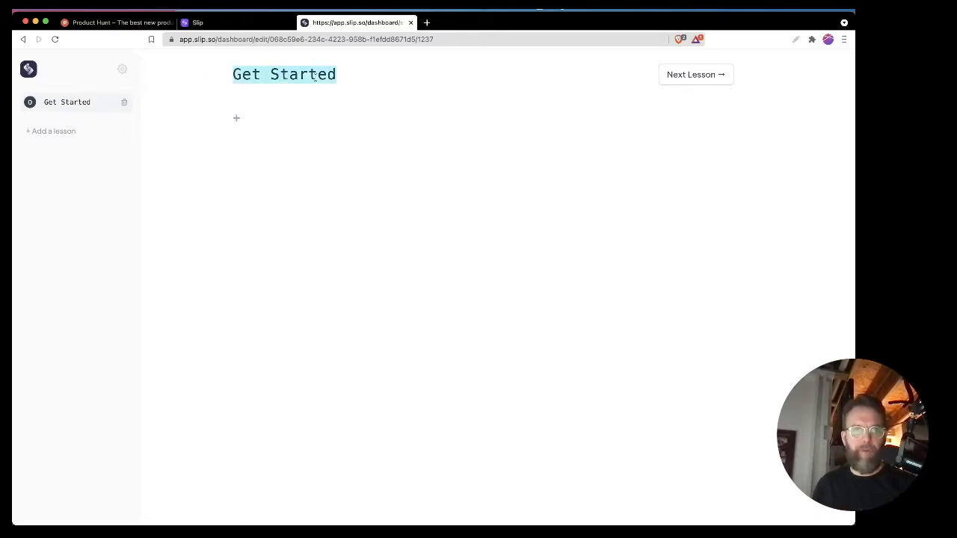
left_click(315, 78)
left_click(80, 106)
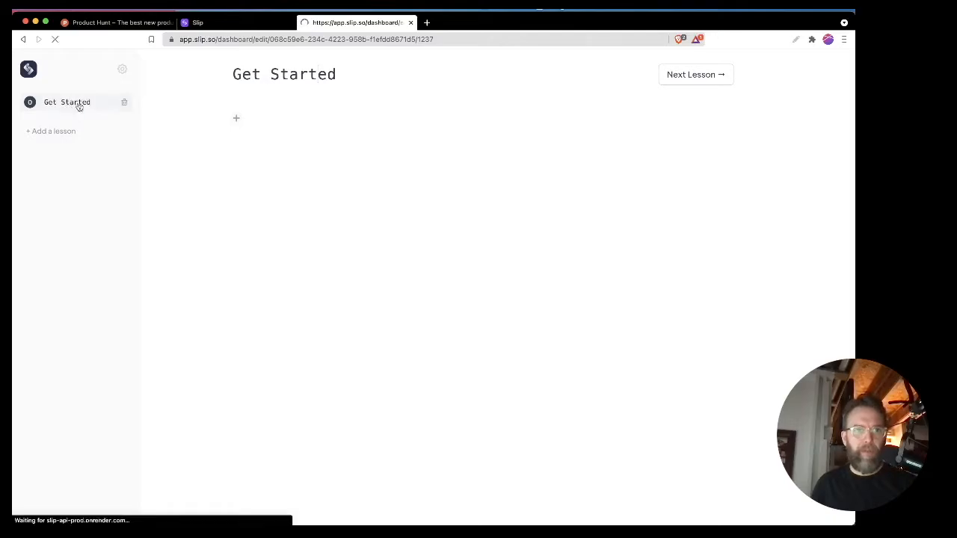
left_click(73, 110)
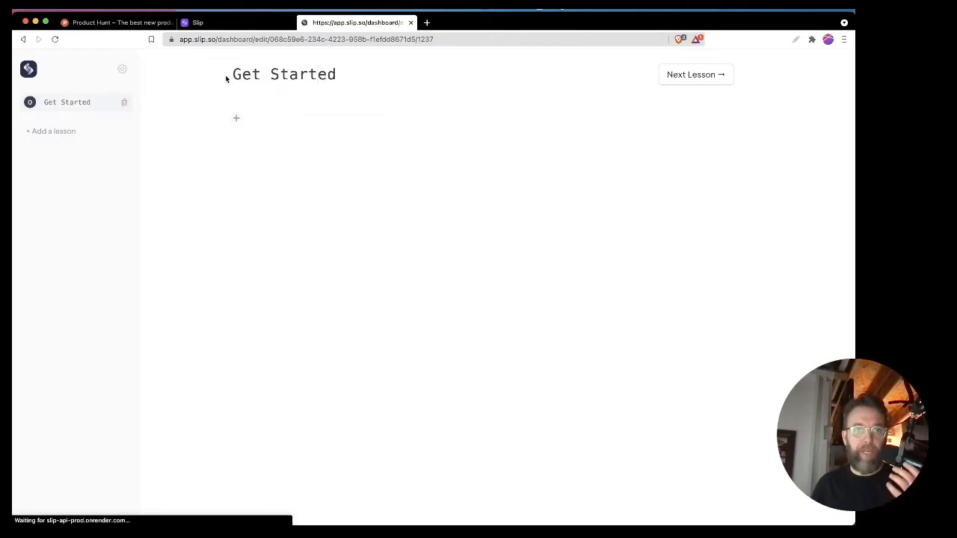
Step: Check the course settings for a lesson title option and try selecting the lesson heading for editing again
left_click(122, 69)
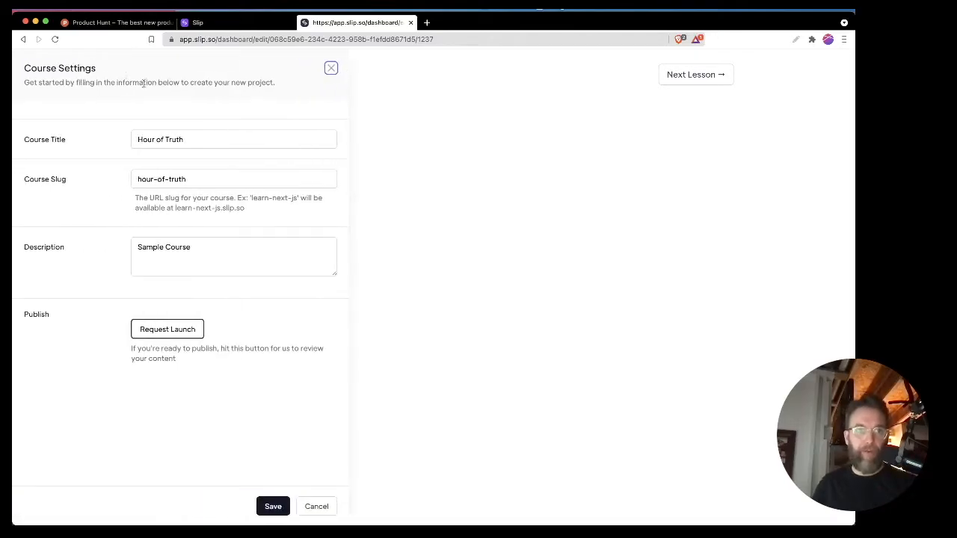
left_click(436, 203)
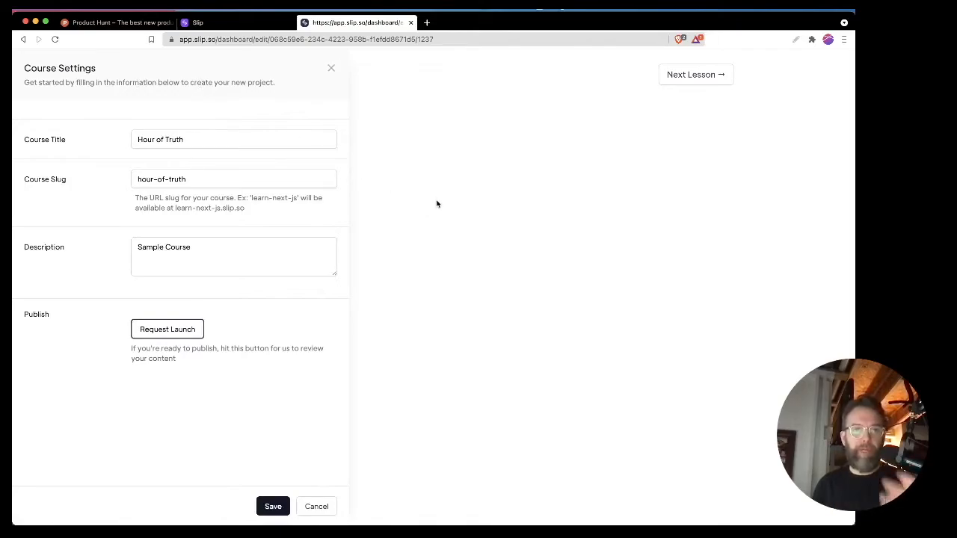
left_click(330, 68)
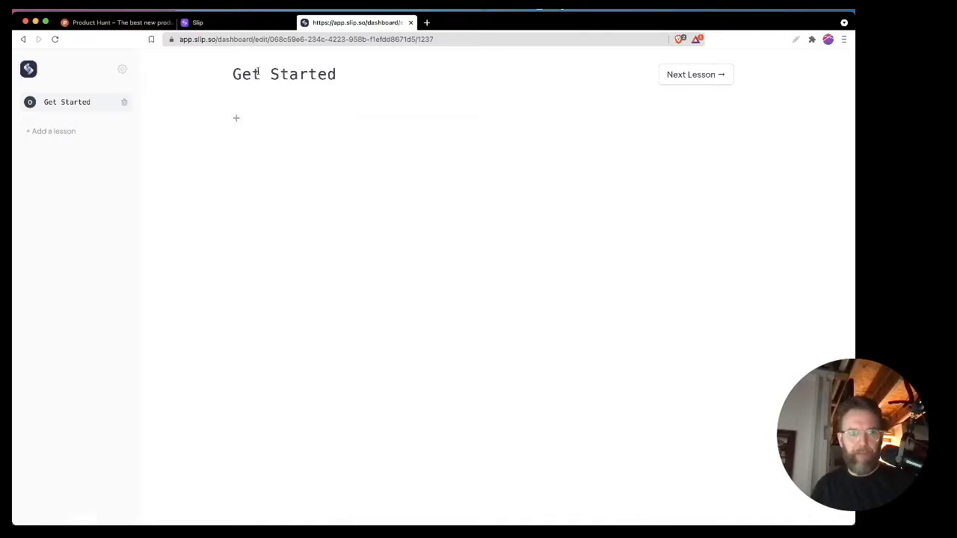
double_click(246, 71)
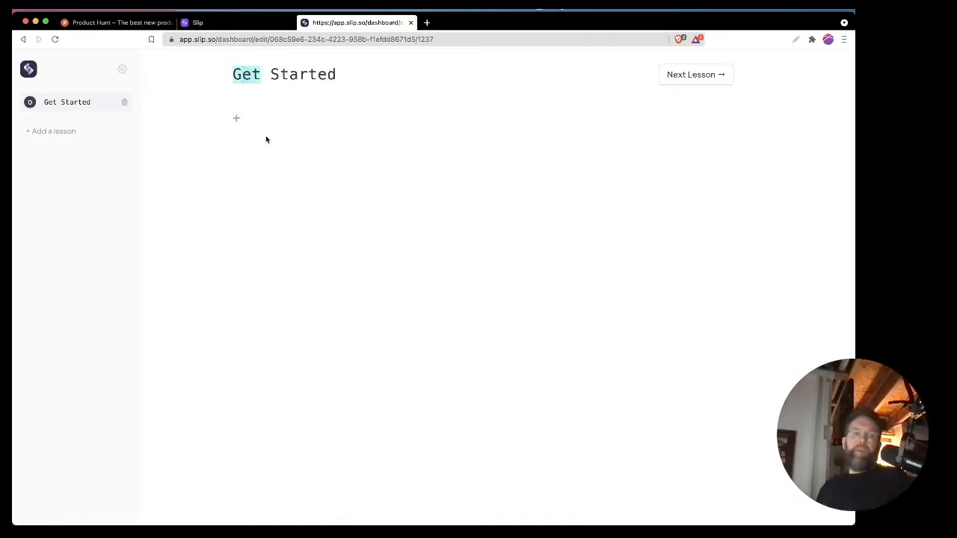
left_click(235, 162)
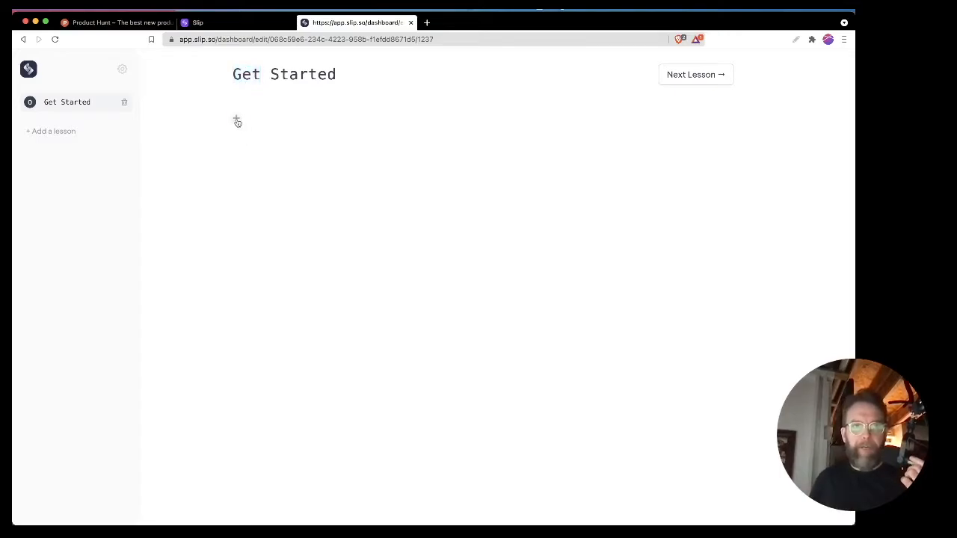
Step: Add a Markdown block and a StackBlitz block to the Get Started lesson
left_click(236, 120)
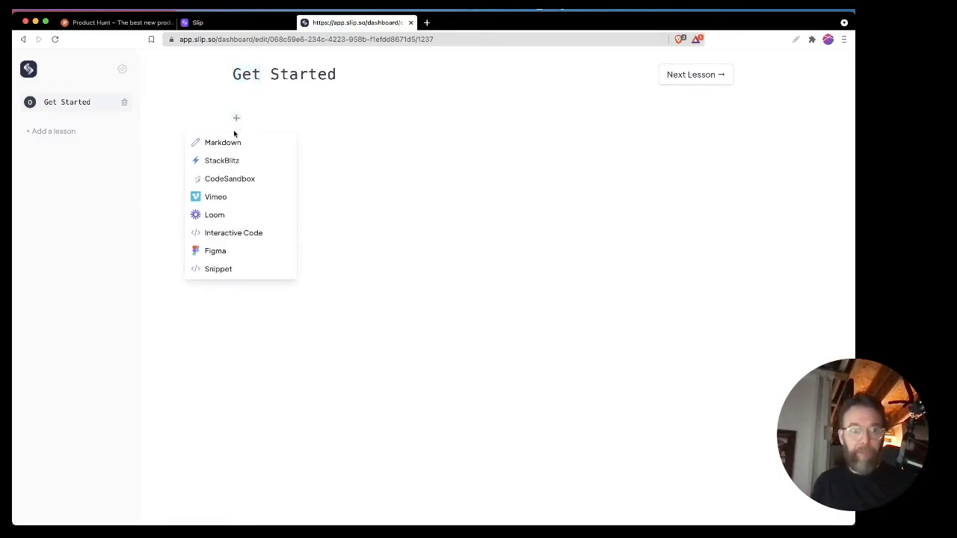
left_click(228, 143)
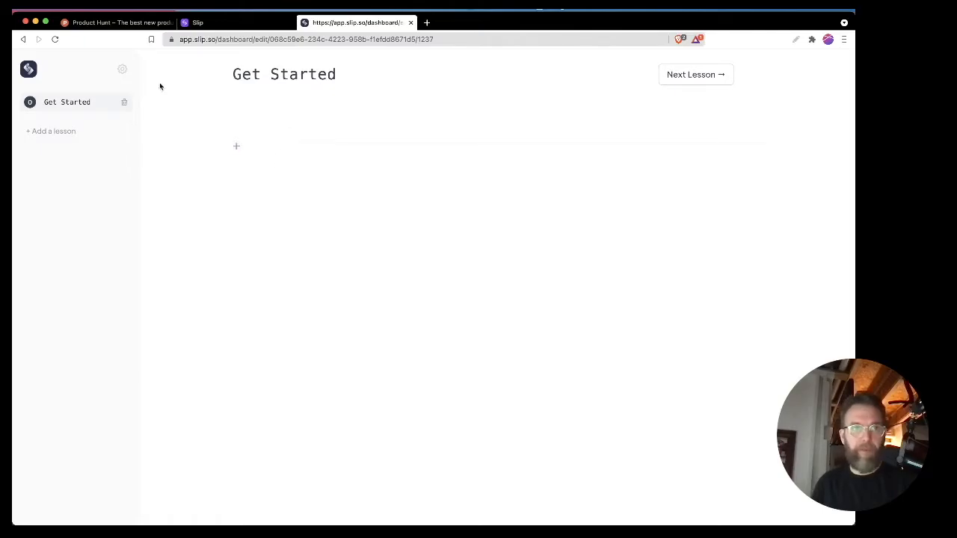
left_click(55, 40)
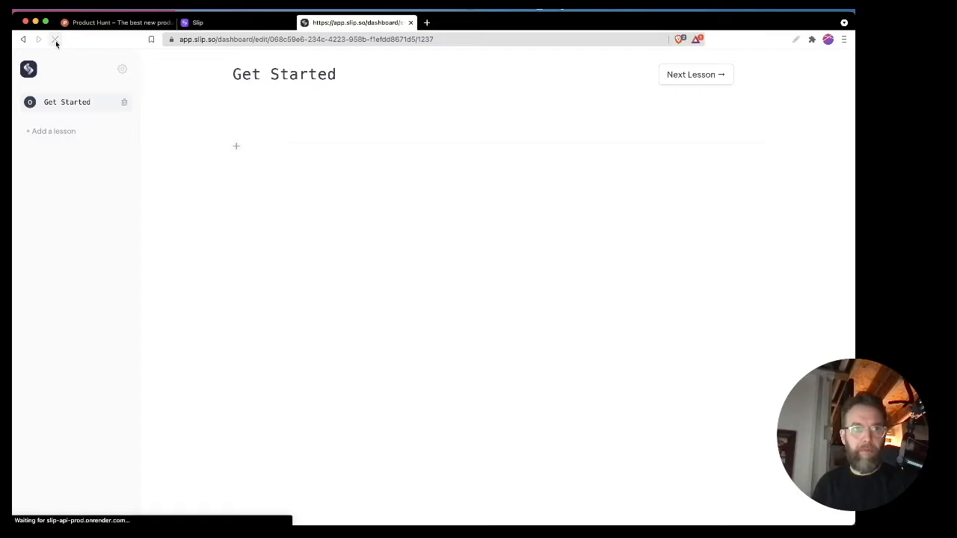
left_click(236, 146)
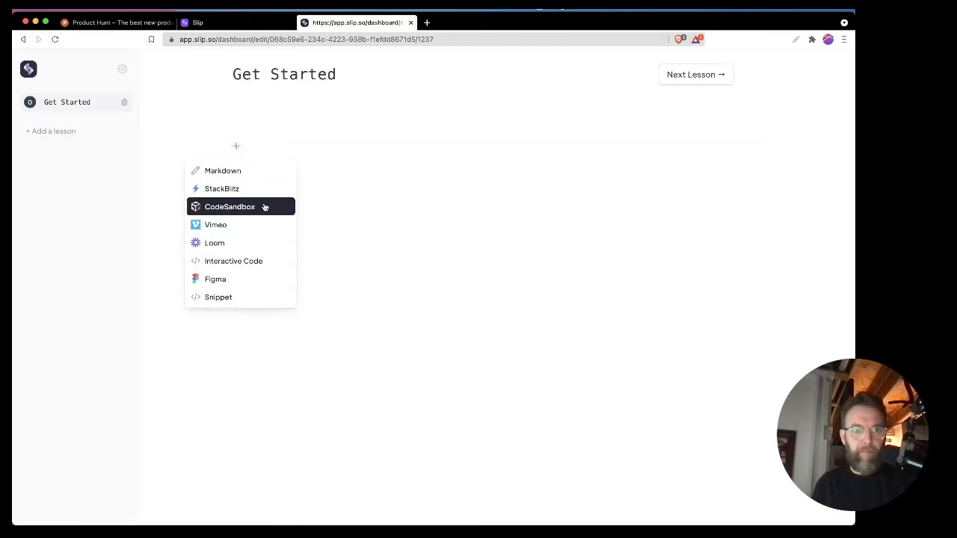
left_click(215, 190)
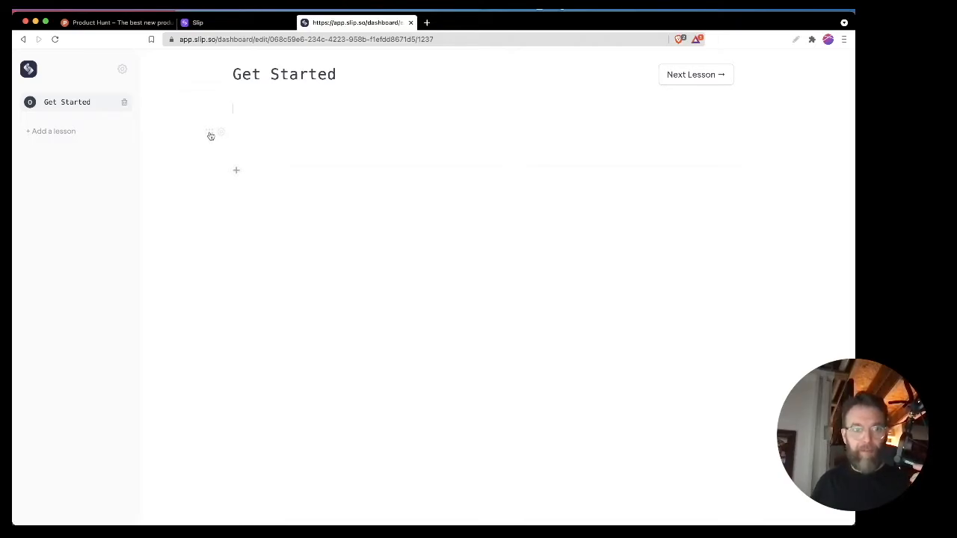
Step: Add the level-two heading "This is a Title" in the Markdown block
type("## This is a Title")
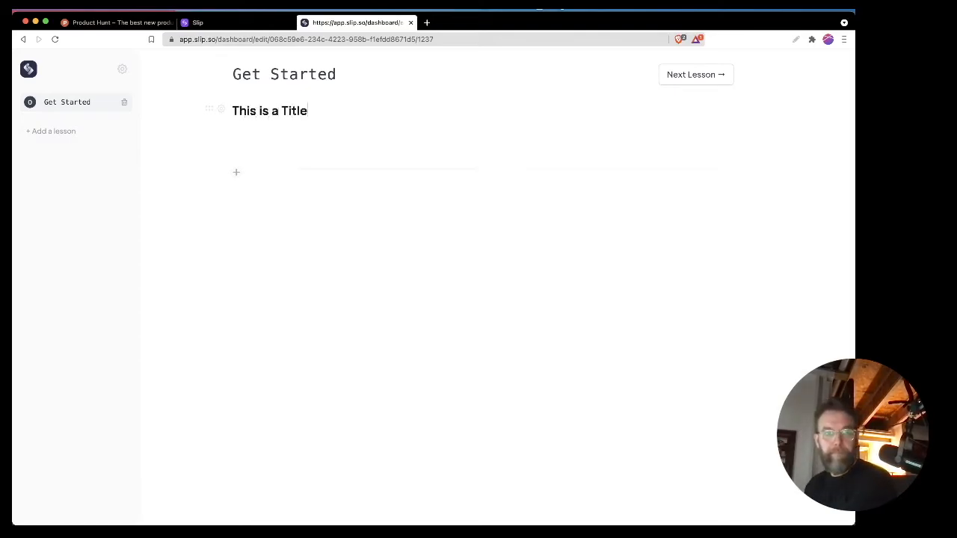
key("Return")
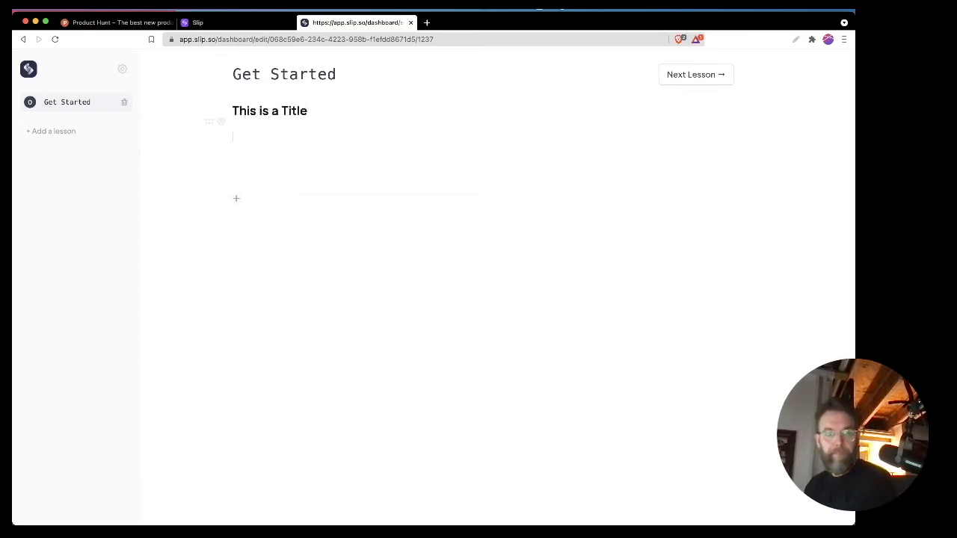
Step: Add a bullet list under the heading with the items "This is nice", "I like that" and "Too much spacing?"
type("[")
key("BackSpace")
type("- ")
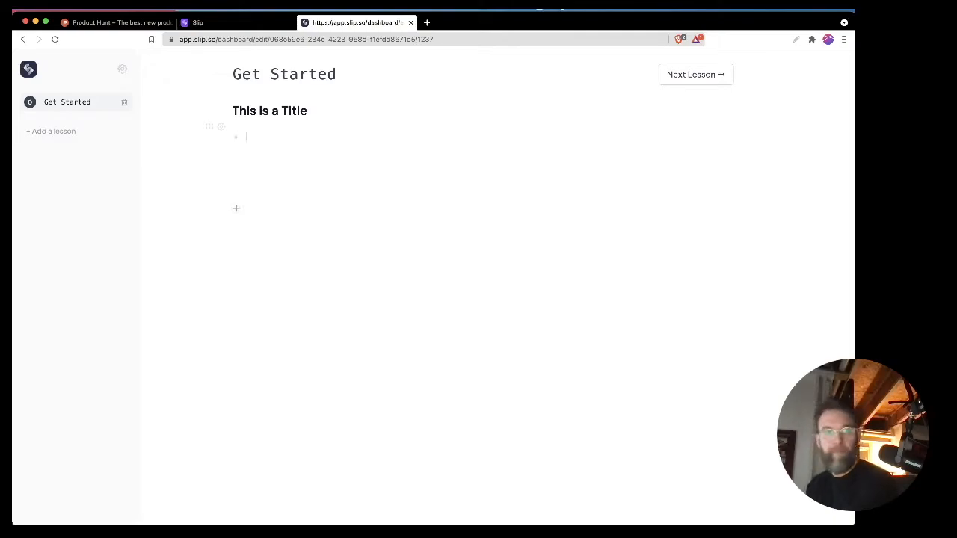
type("This is nice")
key("Return")
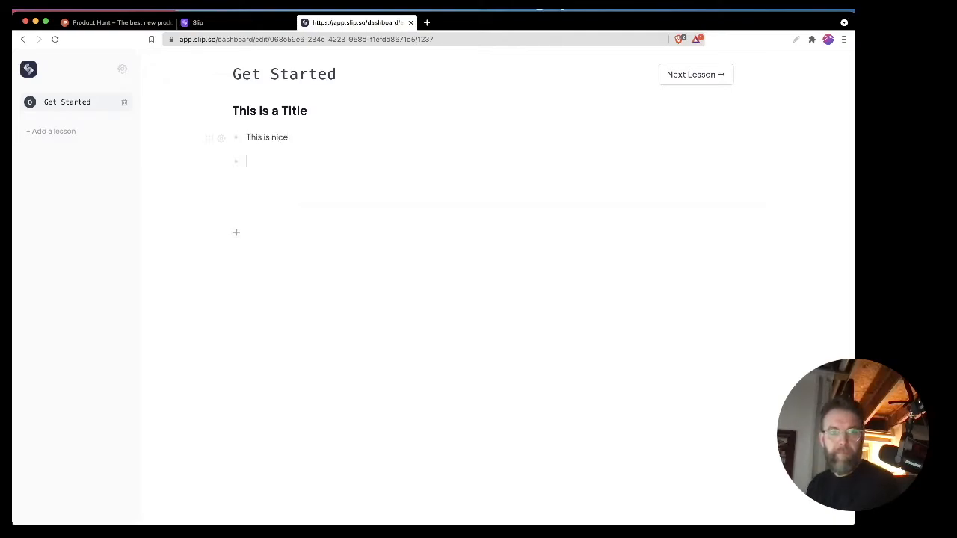
type("I like that")
key("Return")
type("T")
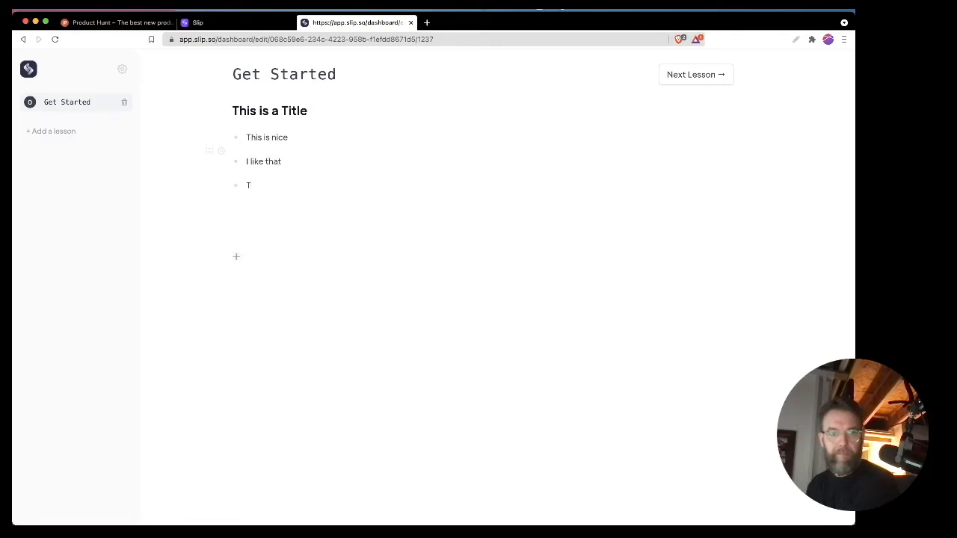
type("oo much spacing?")
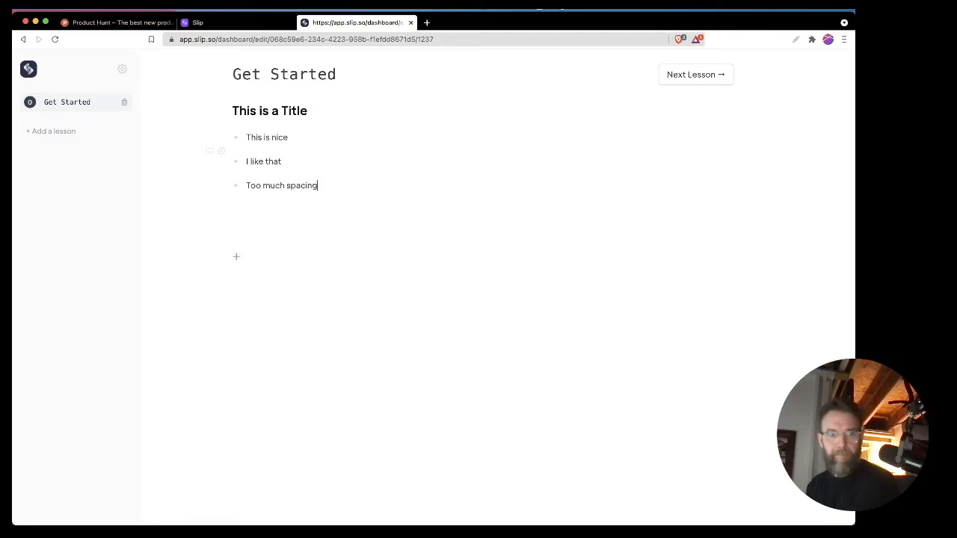
Step: End the bullet list and try the checkbox markup [] and [x] on the line below it, removing each attempt
key("Return")
key("Return")
type("[]")
key("BackSpace")
key("BackSpace")
key("BackSpace")
type("[x]")
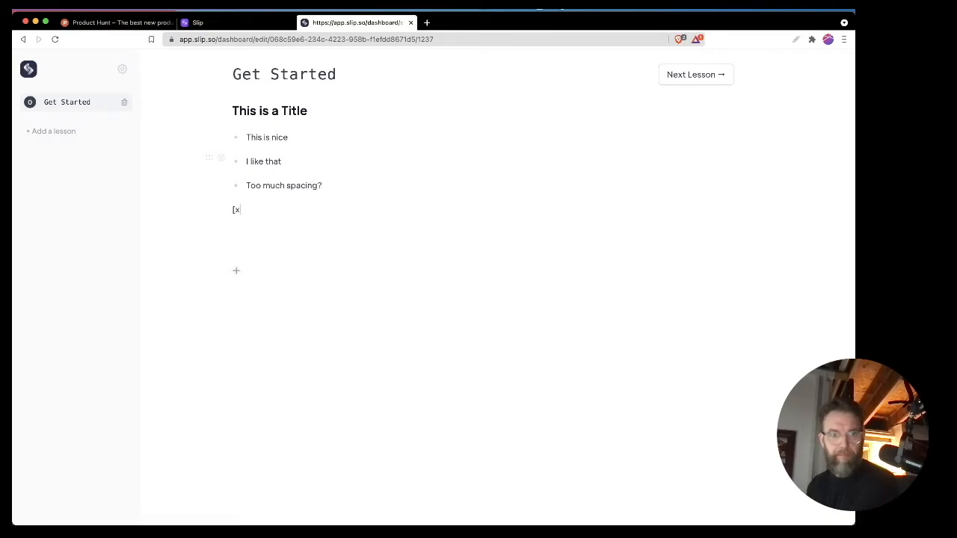
key("BackSpace")
key("BackSpace")
key("BackSpace")
key("BackSpace")
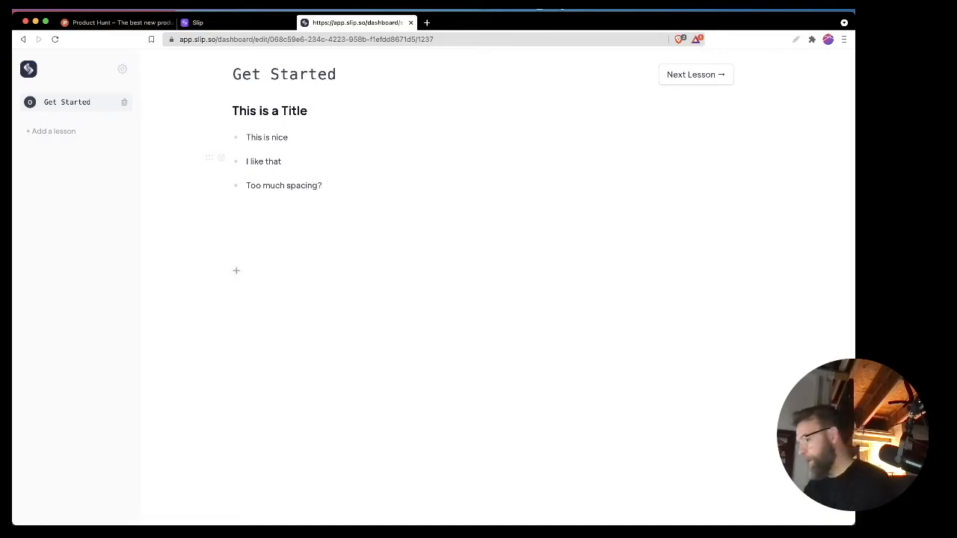
Step: Try the text "(sample)" on the line below the bullet list and delete it
type("[")
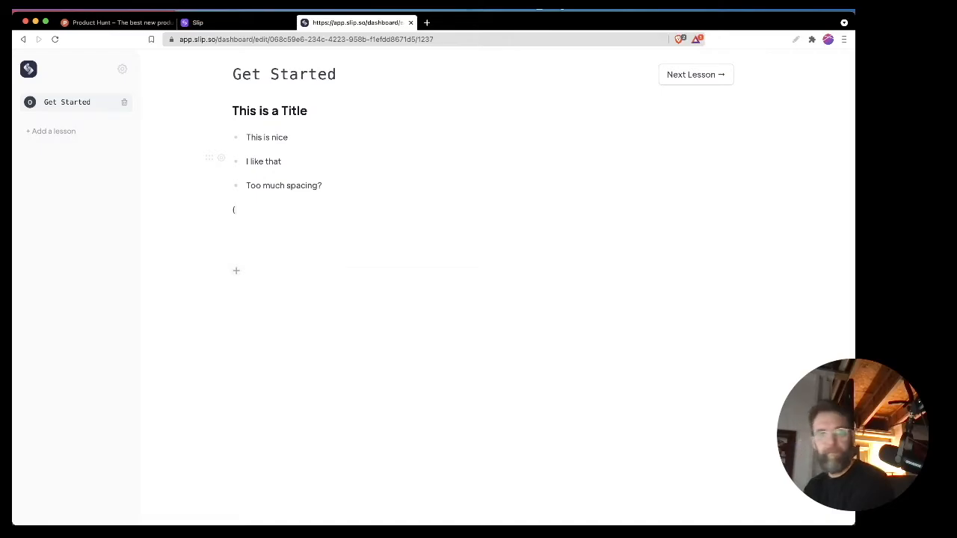
type("sample)")
key("super+shift+Left")
key("BackSpace")
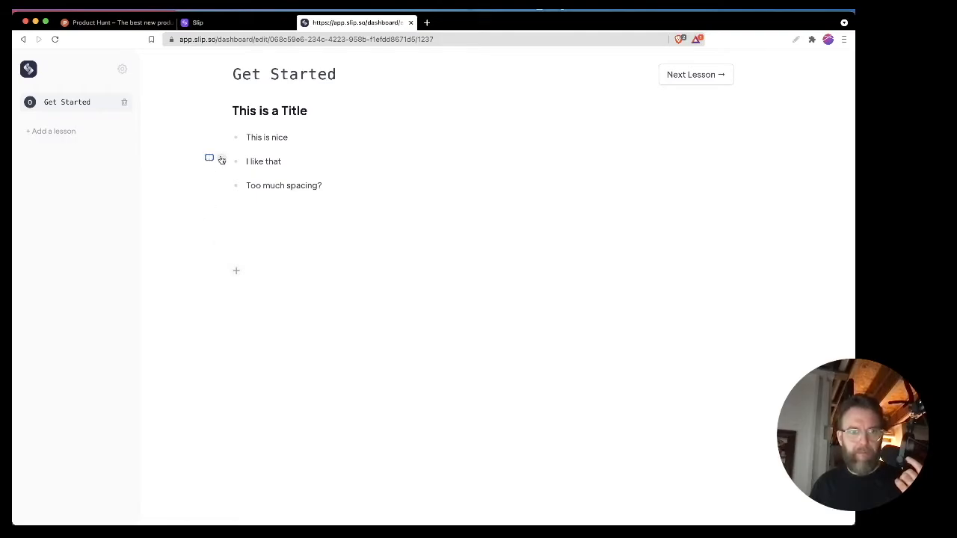
Step: Delete the Markdown block and add a Figma block to the Get Started lesson
left_click(220, 158)
left_click(217, 193)
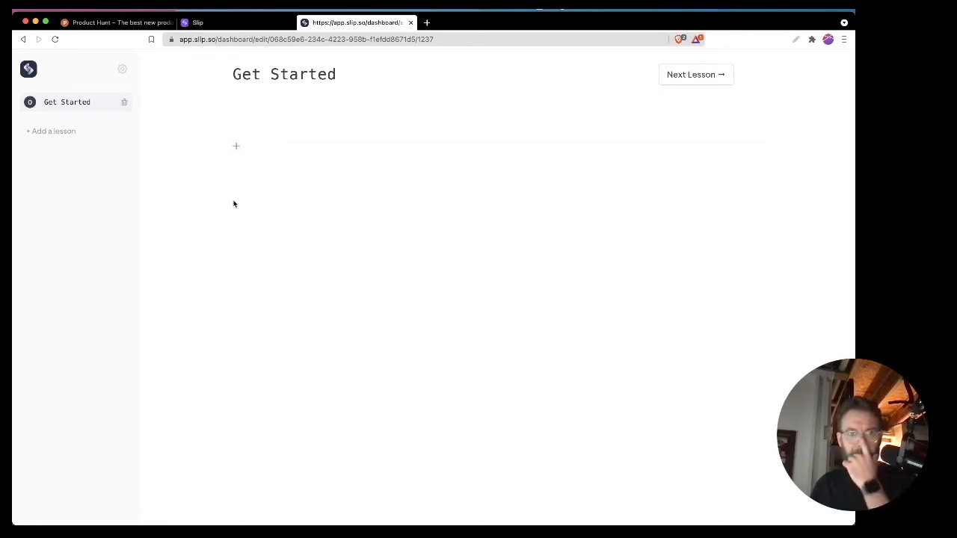
left_click(236, 147)
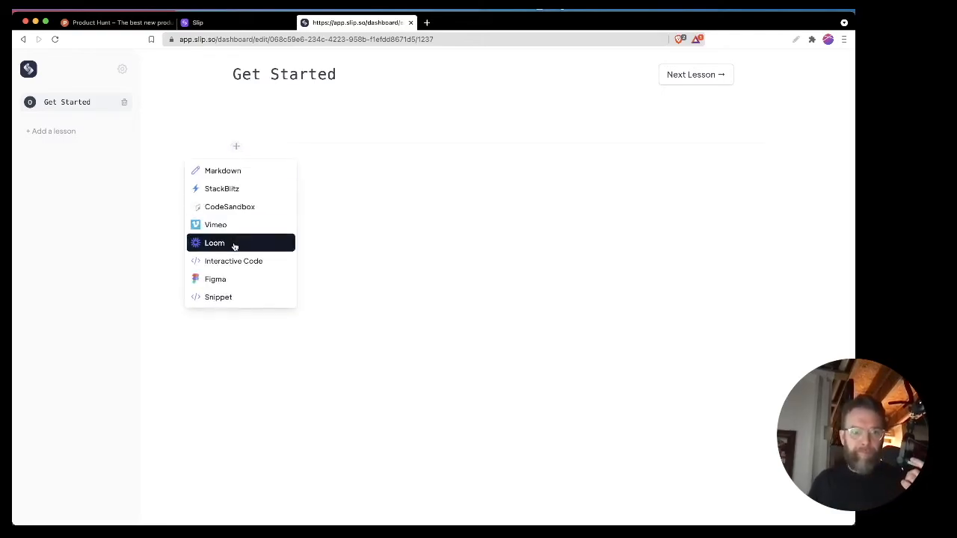
left_click(232, 279)
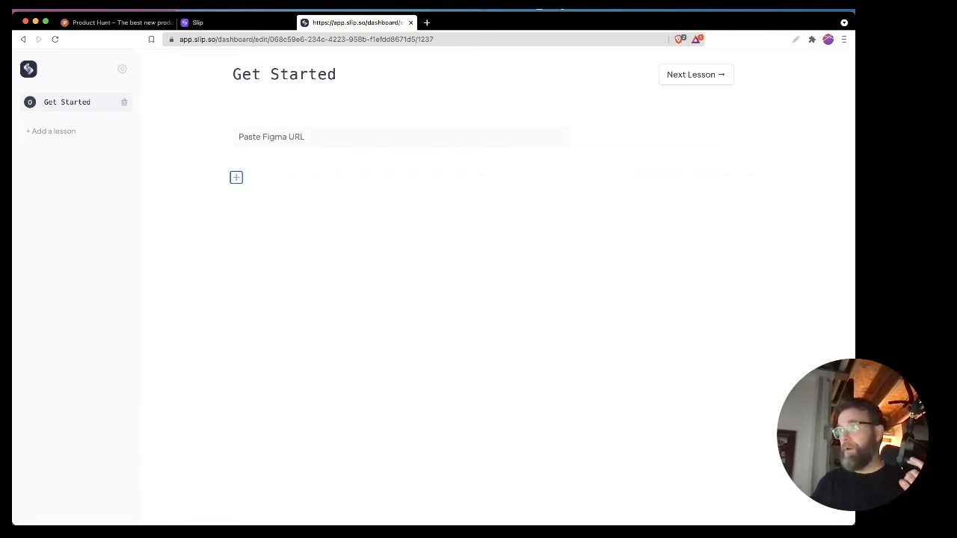
Step: Add a Snippet block below the Figma block and place the cursor on its first code line
left_click(237, 178)
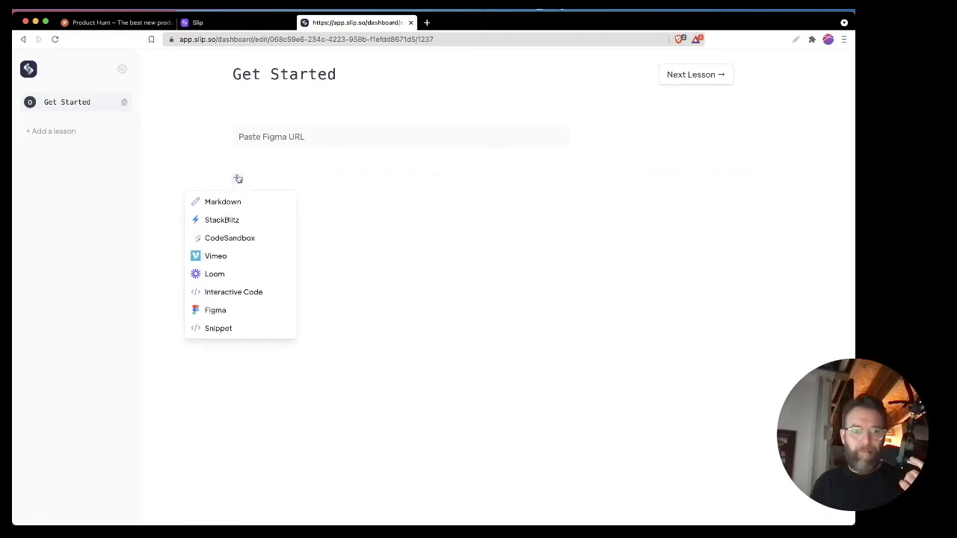
left_click(237, 329)
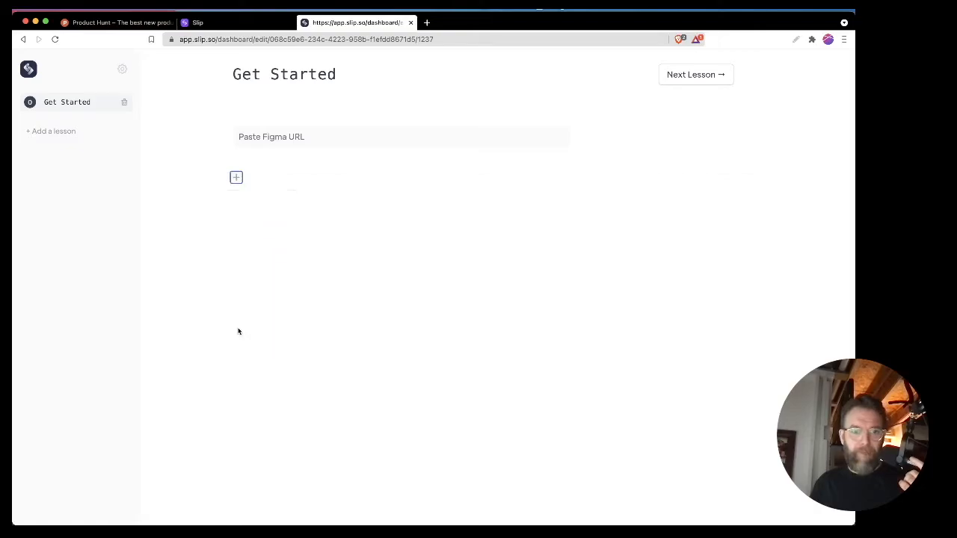
left_click(236, 187)
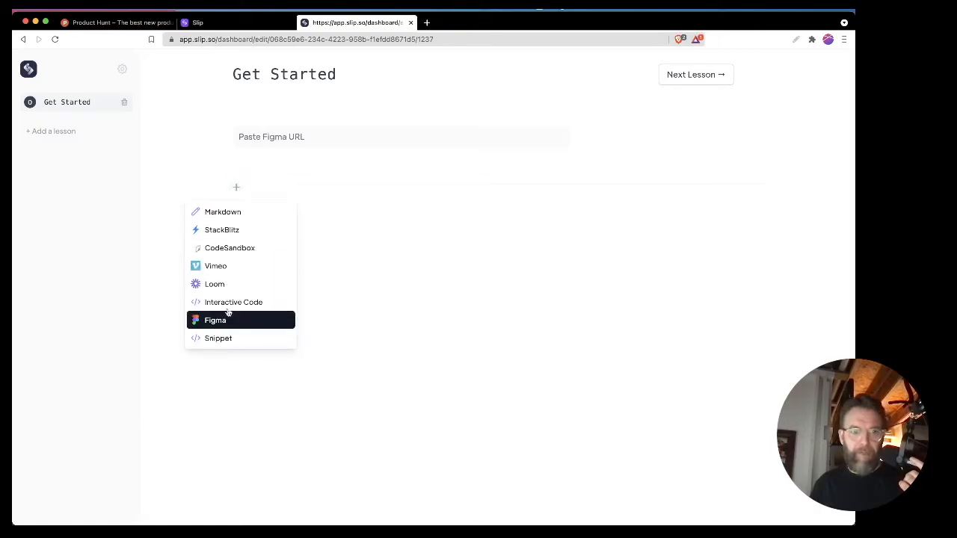
left_click(287, 170)
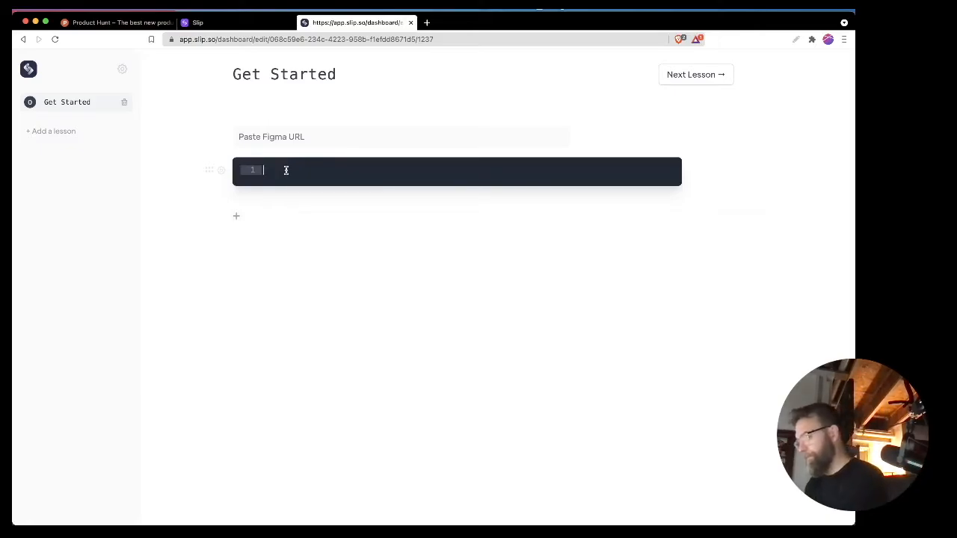
Step: Enter console.log("Whats ip?"); as the first line of the code snippet and start a second line
type("console.")
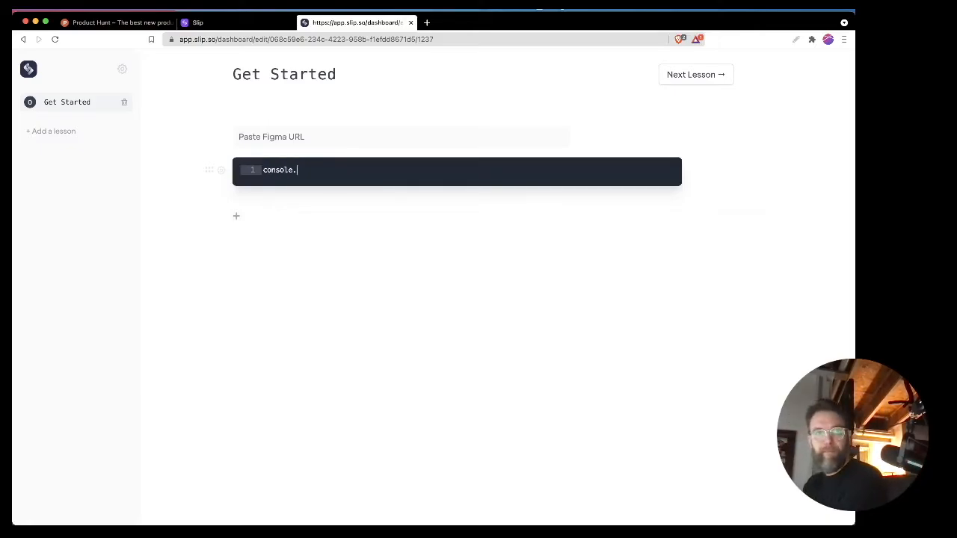
type("log(\"Whats ip")
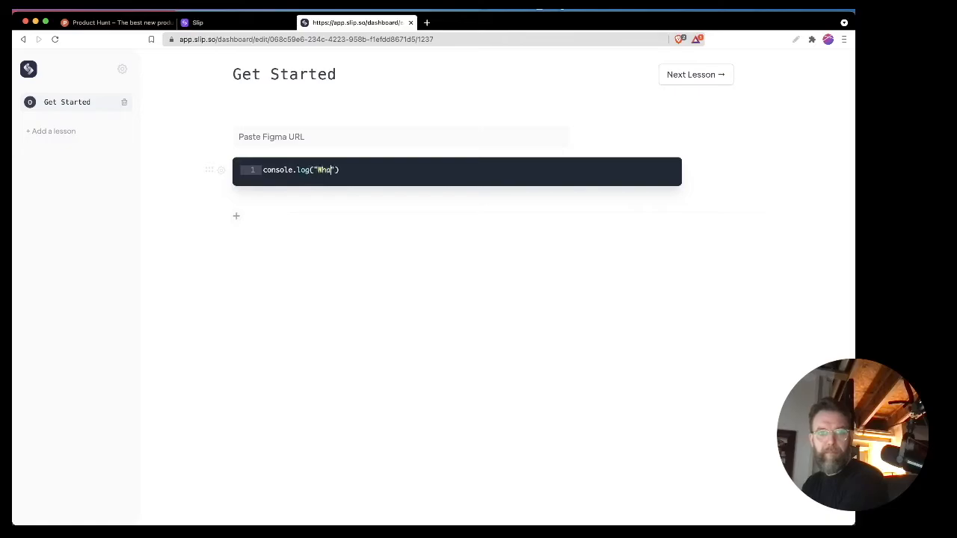
key("BackSpace")
type("?")
key("End")
type(";")
key("Return")
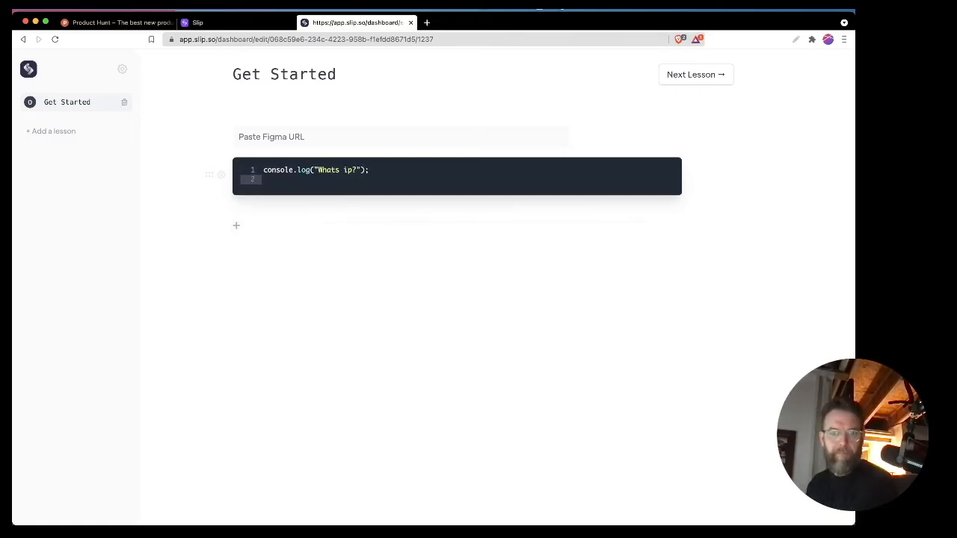
Step: Begin a for loop with var i=0 on the second line, and clear all code from the snippet
type("for(var o")
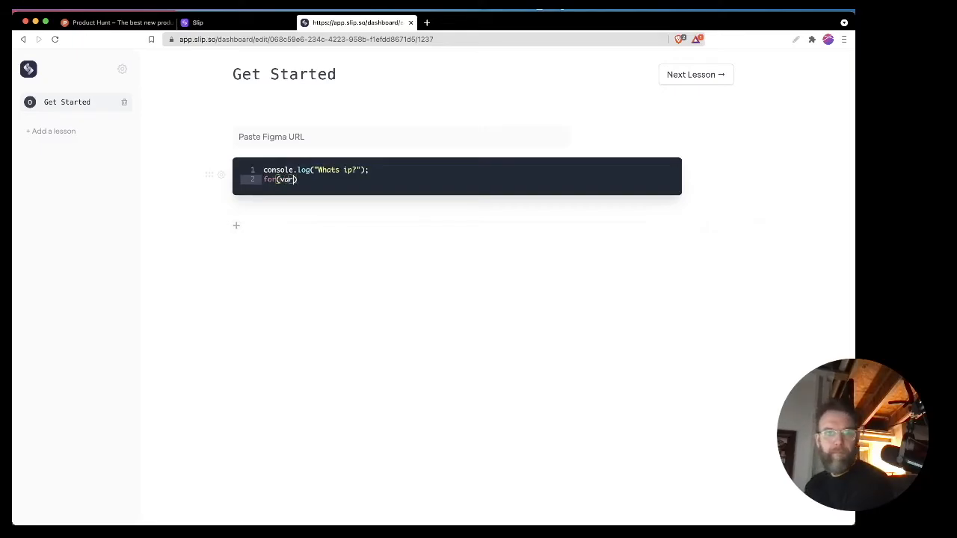
key("BackSpace")
type("i=0")
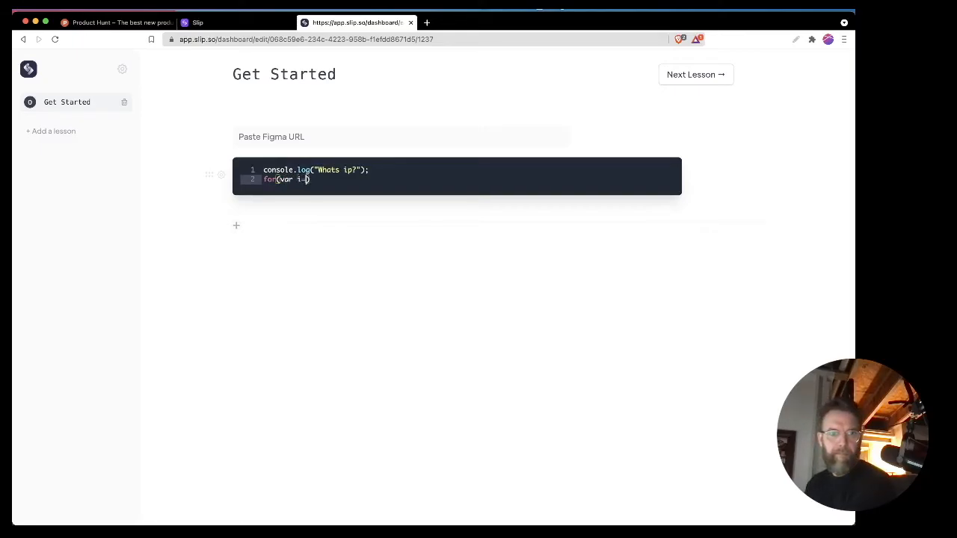
type(";i<")
key("ctrl+a")
key("BackSpace")
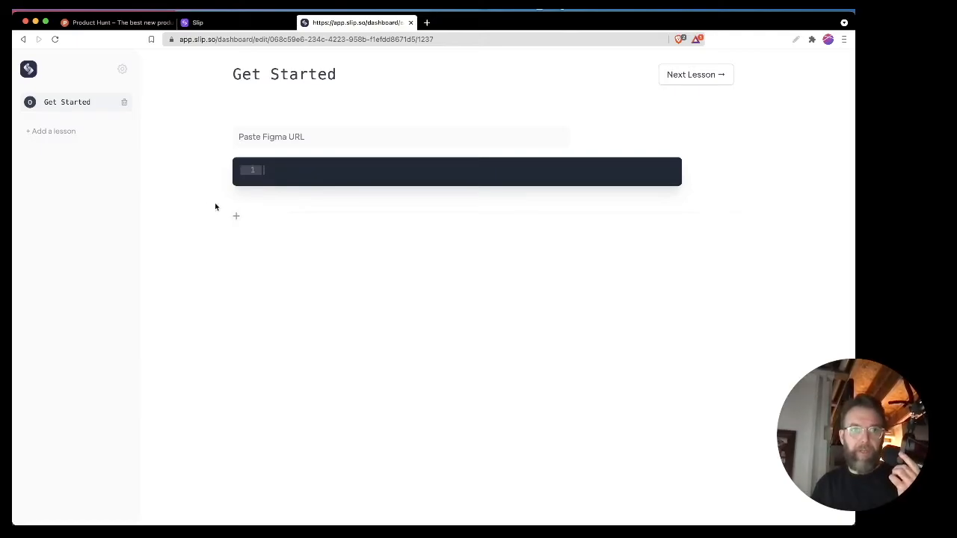
Step: Try to move on to the next lesson and to leave the editor through the Slip logo
left_click(701, 76)
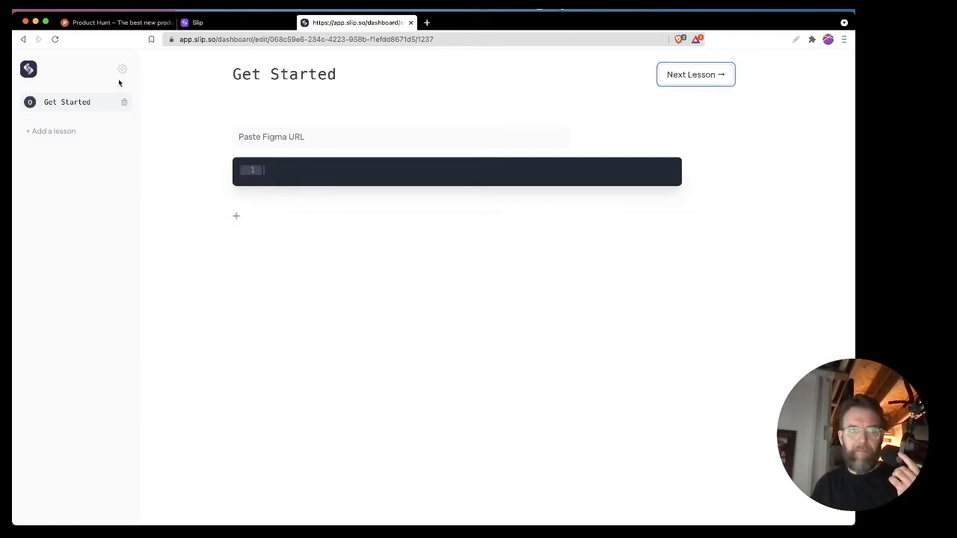
left_click(30, 73)
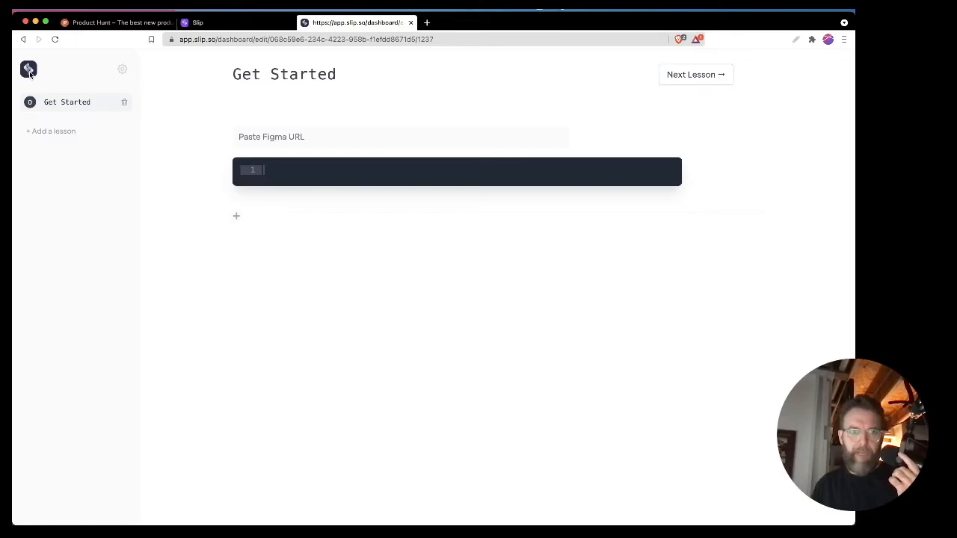
Step: Add four new lessons to the course after Get Started
left_click(32, 132)
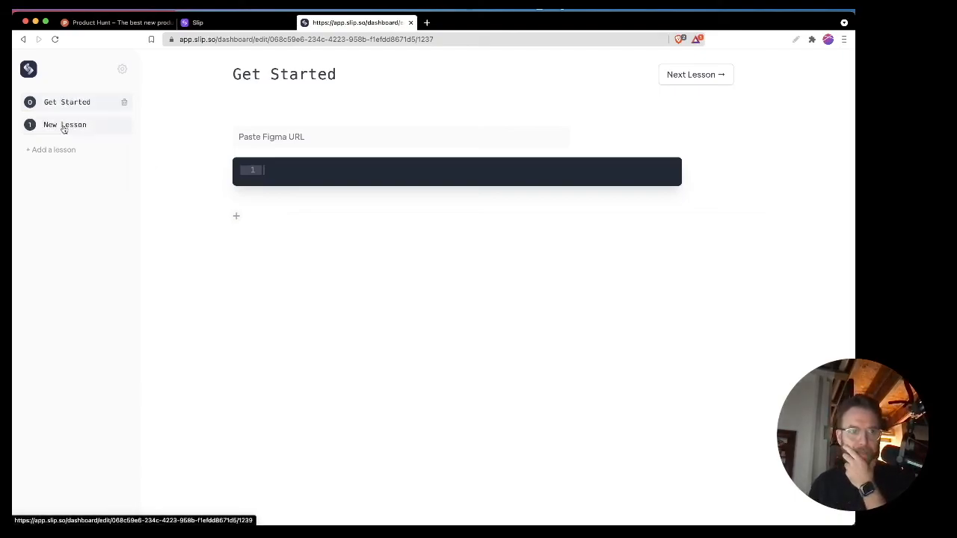
left_click(72, 151)
left_click(53, 171)
left_click(52, 191)
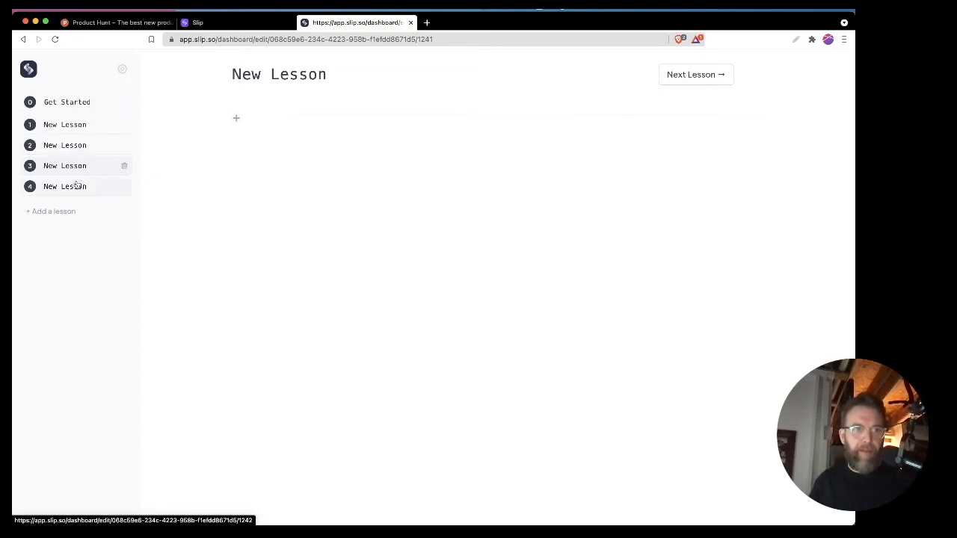
Step: Try selecting the Get Started entry in the lesson list, and review the course settings
triple_click(91, 105)
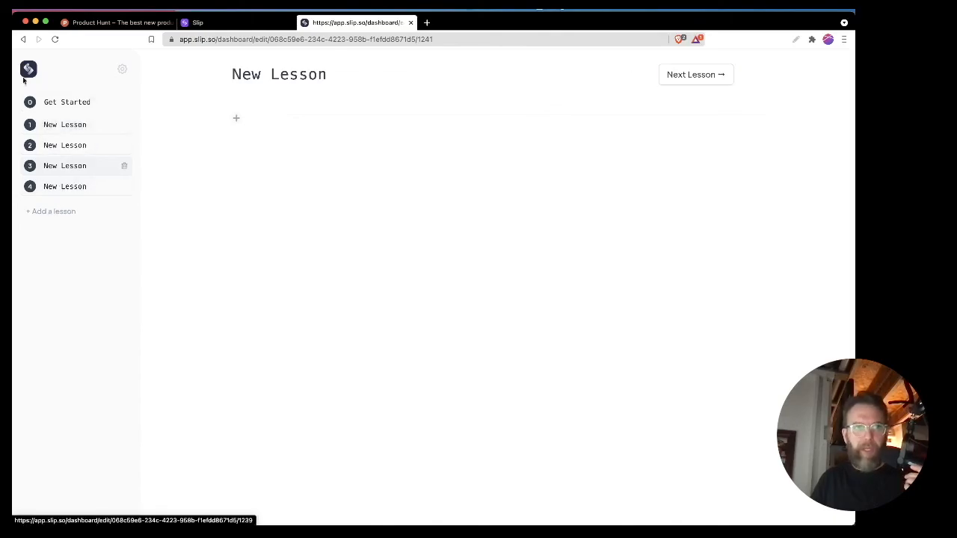
left_click(122, 68)
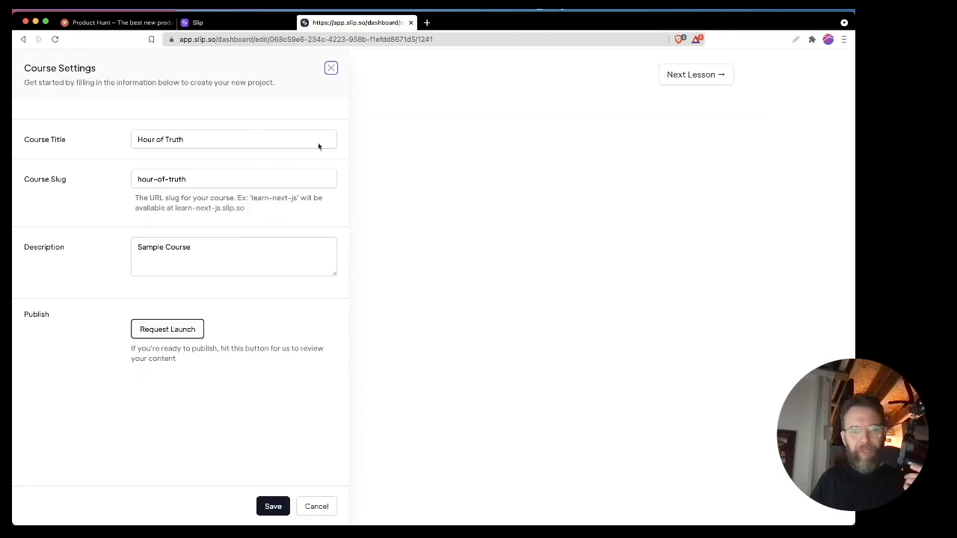
left_click(331, 68)
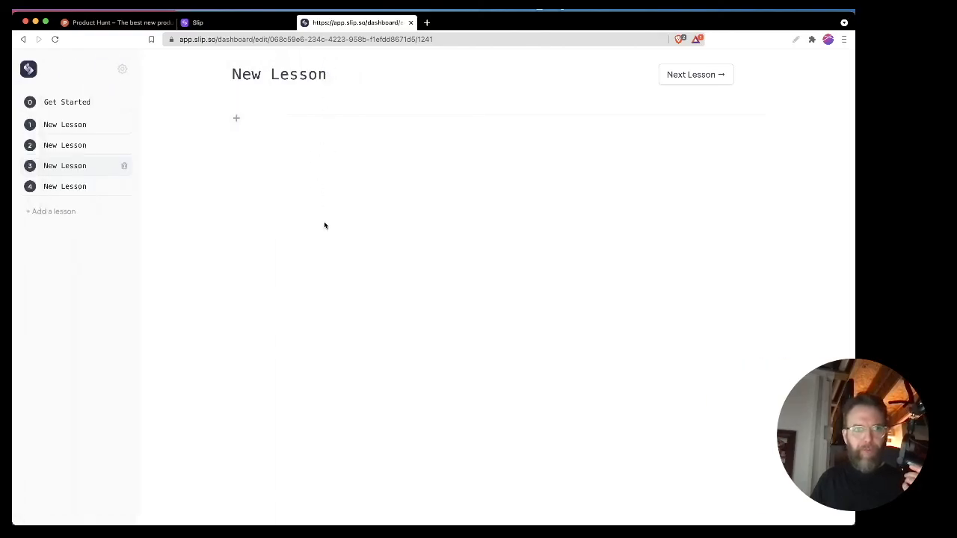